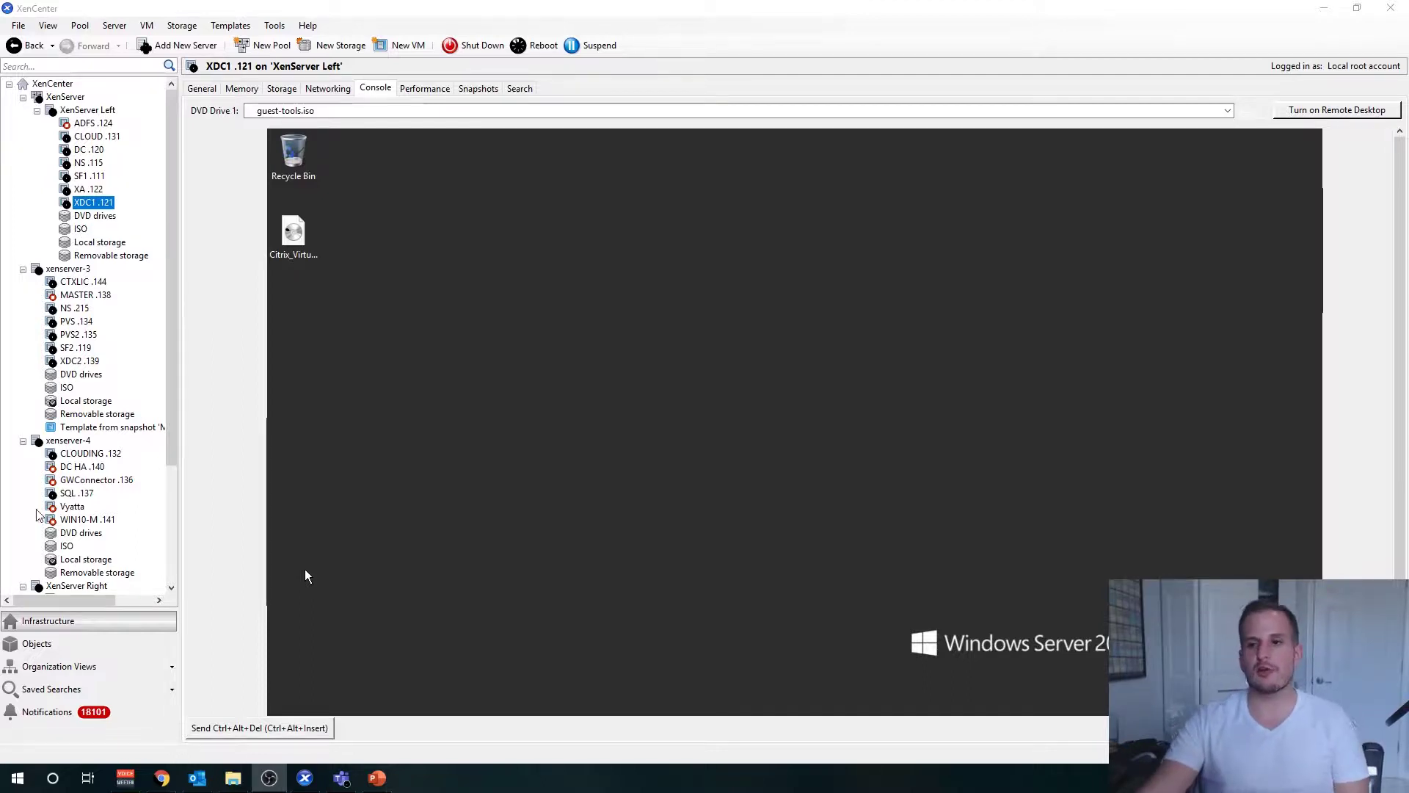
Step: Mount the Citrix_Virtual_Apps ISO on XDC1's desktop and open the CVAD 1906 DVD drive
left_click(306, 571)
left_click(312, 239)
double_click(311, 236)
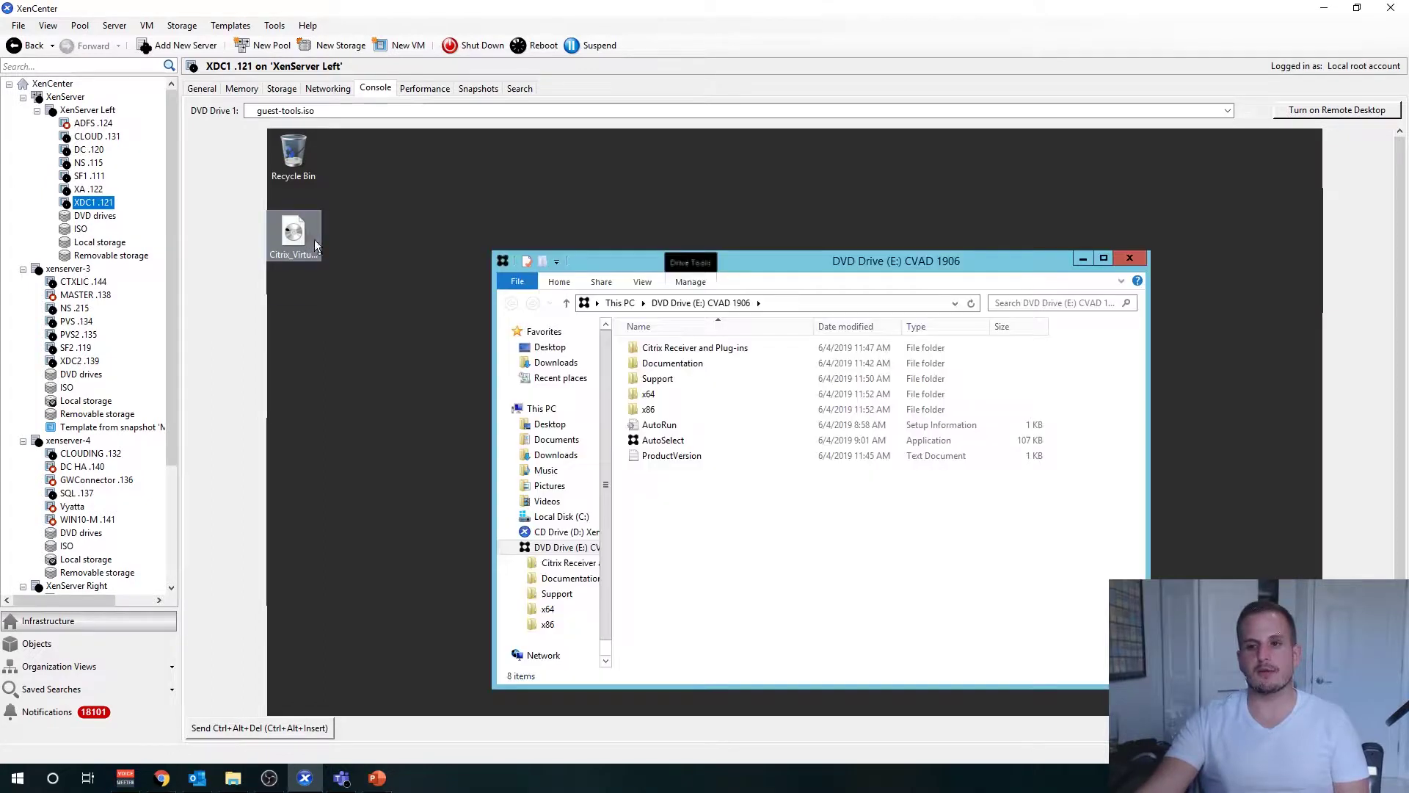
Step: Run AutoSelect from the disc and start the Virtual Apps and Desktops installer
double_click(633, 442)
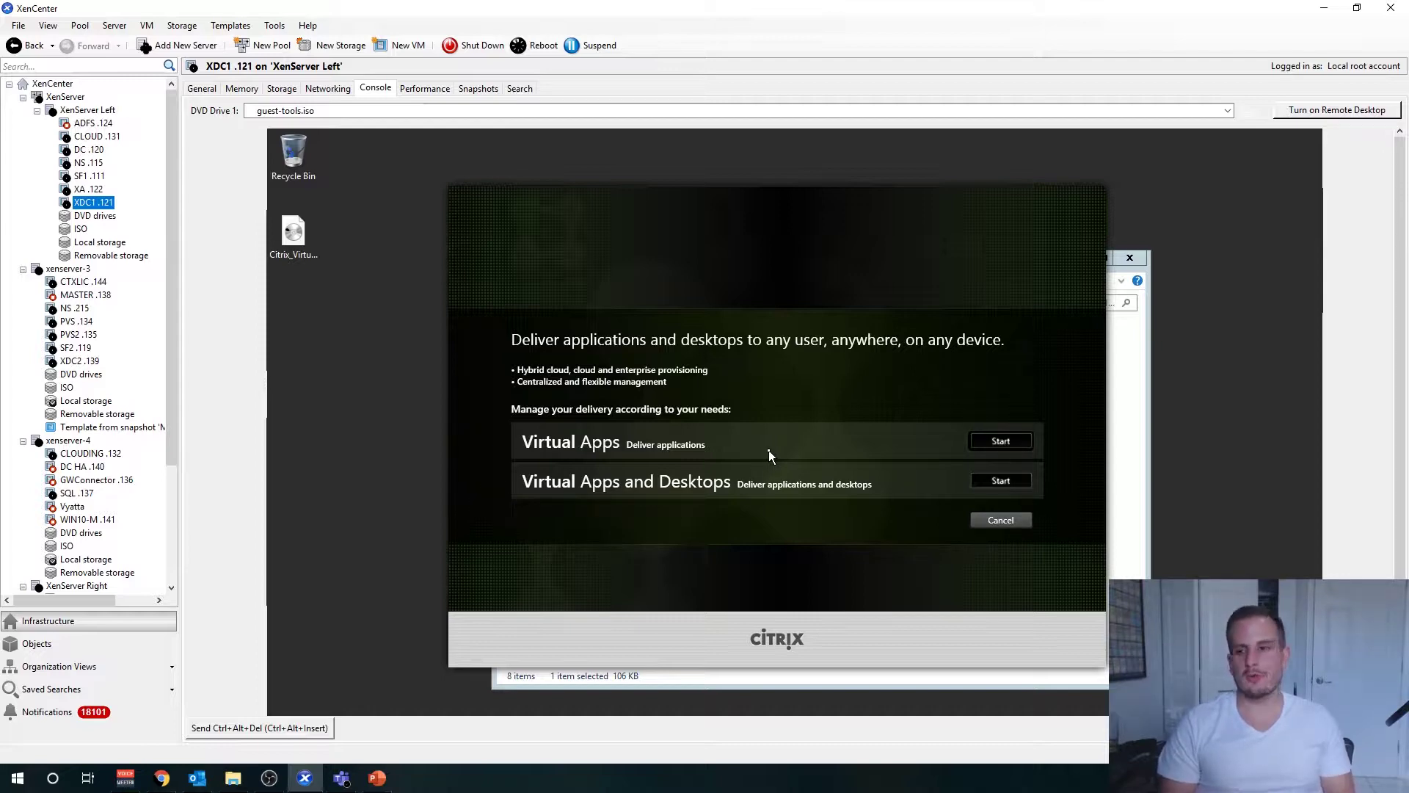
left_click(994, 481)
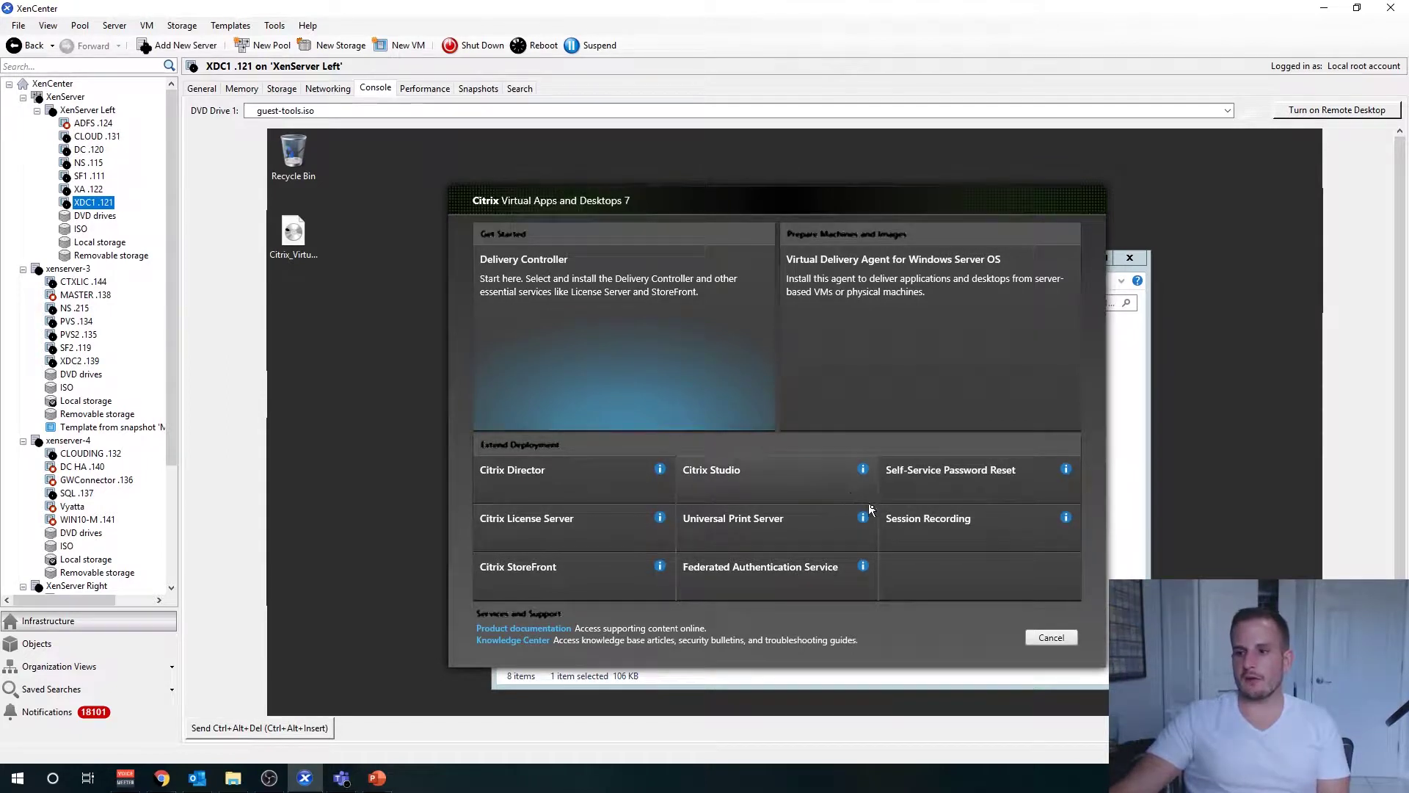
Step: Choose the Delivery Controller installation and accept the license agreement
left_click(576, 301)
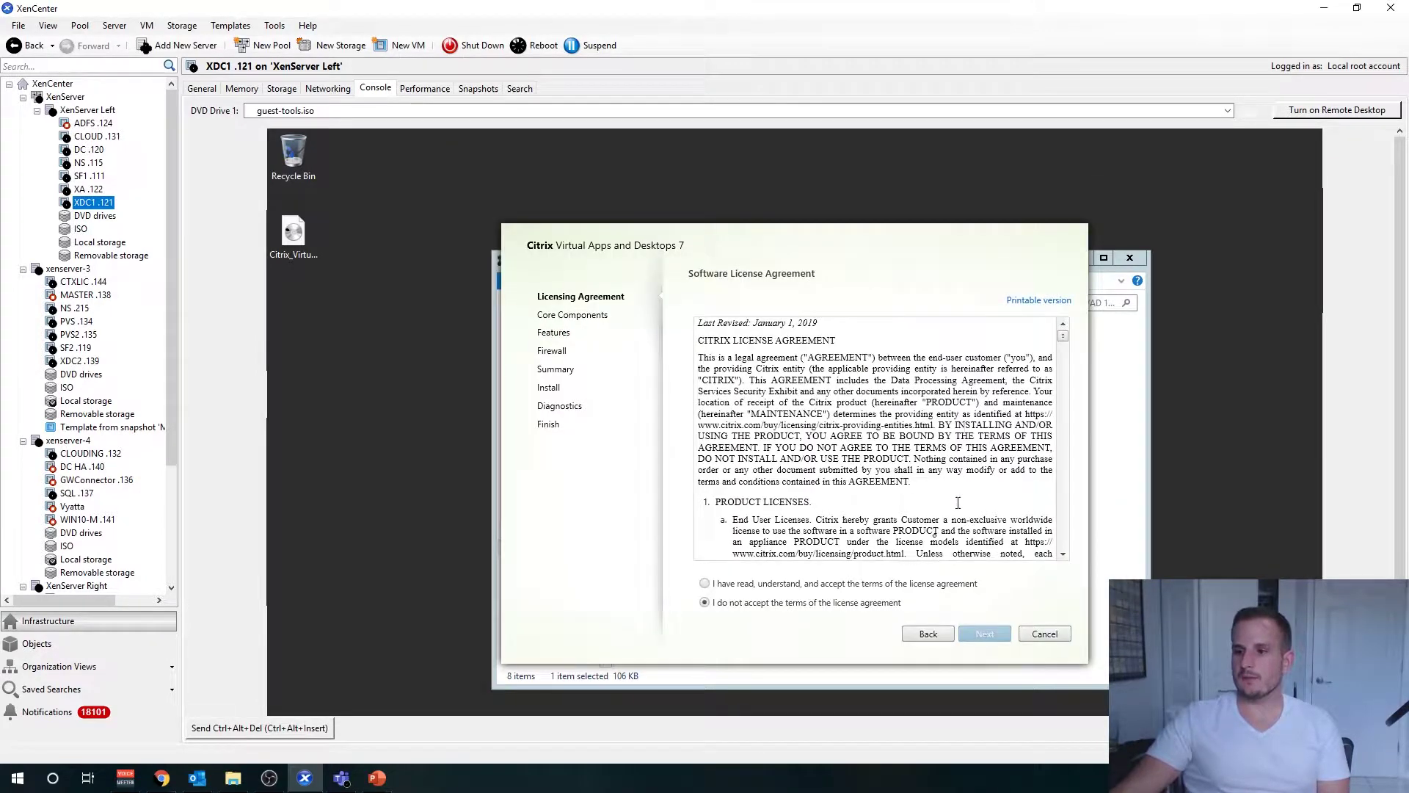
left_click(800, 582)
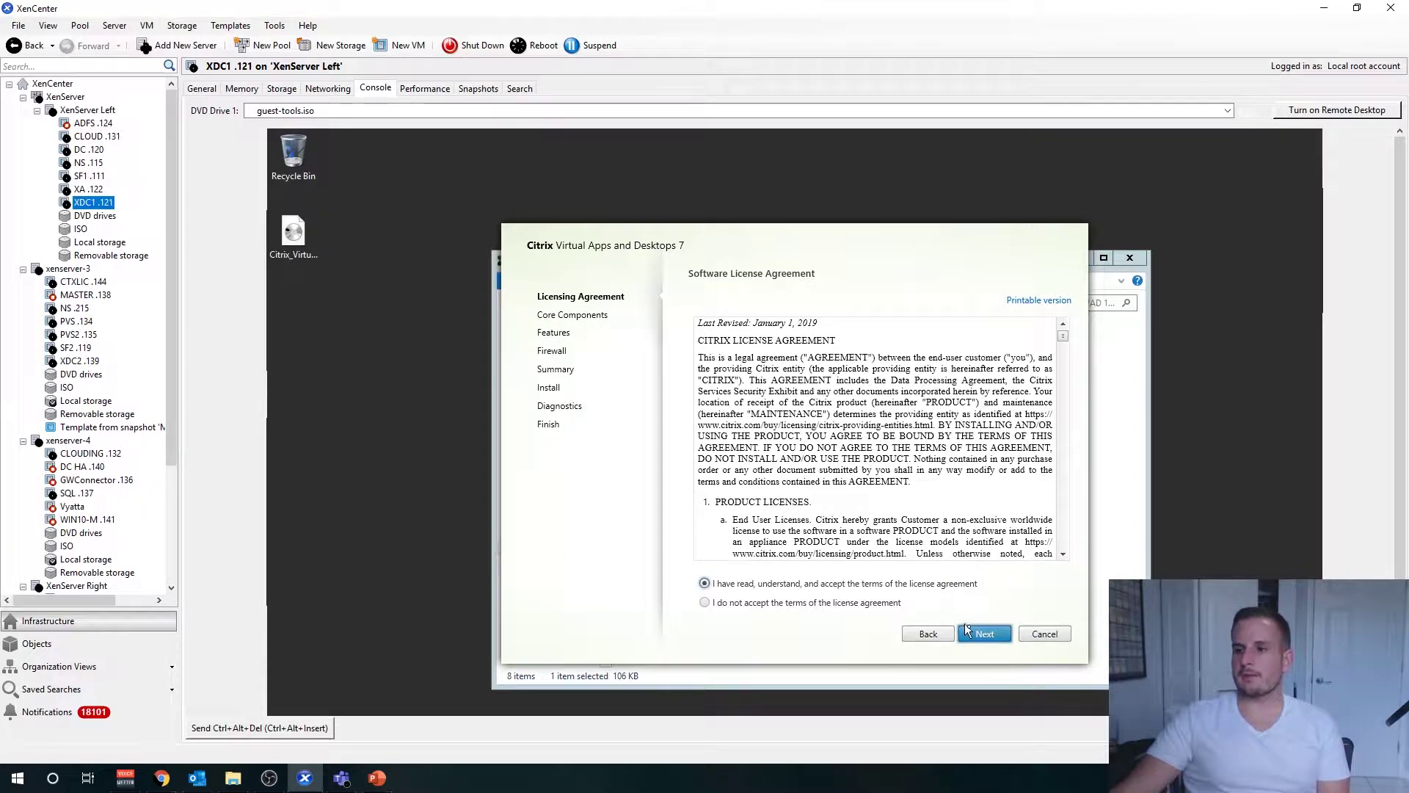
left_click(984, 634)
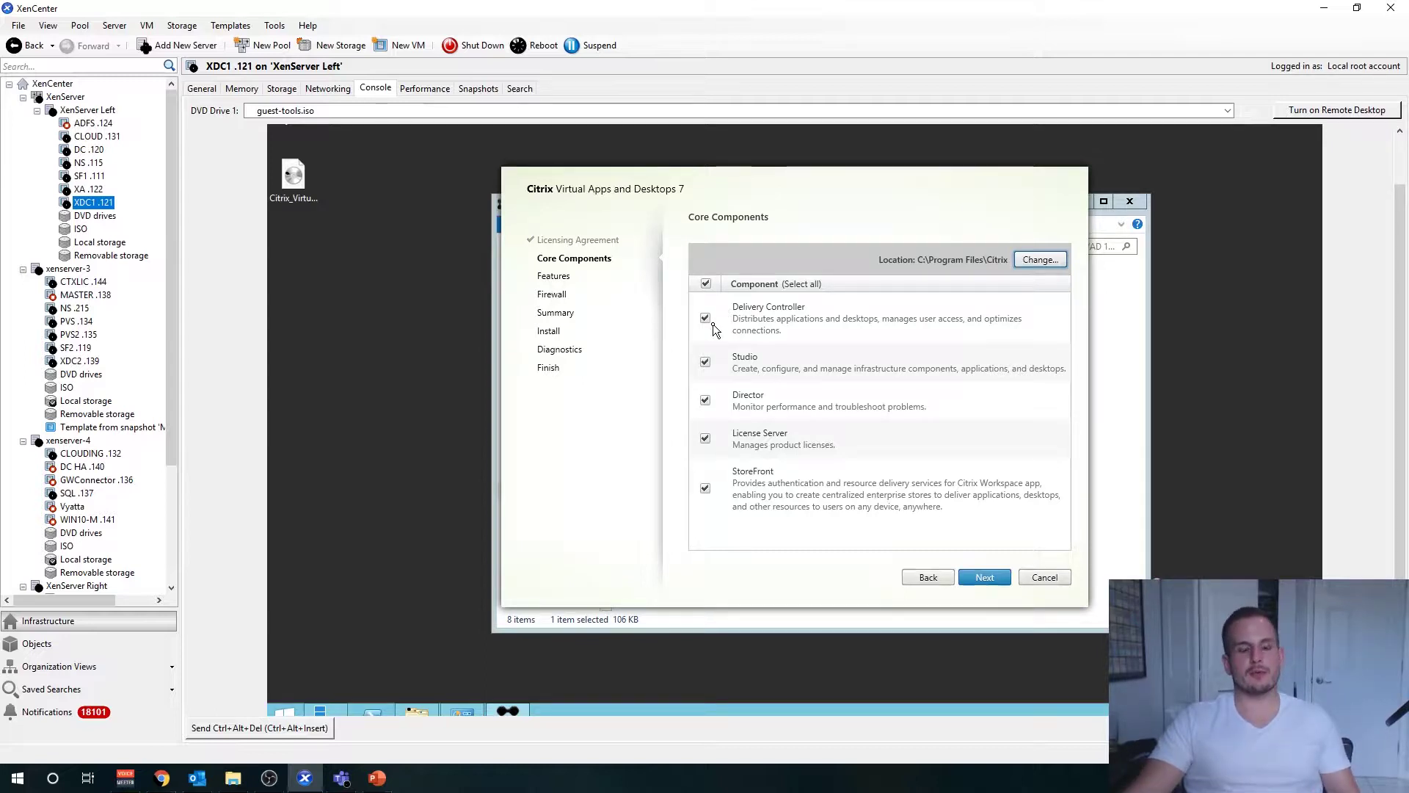
Step: Deselect StoreFront and License Server, keeping Delivery Controller, Studio and Director
left_click(705, 488)
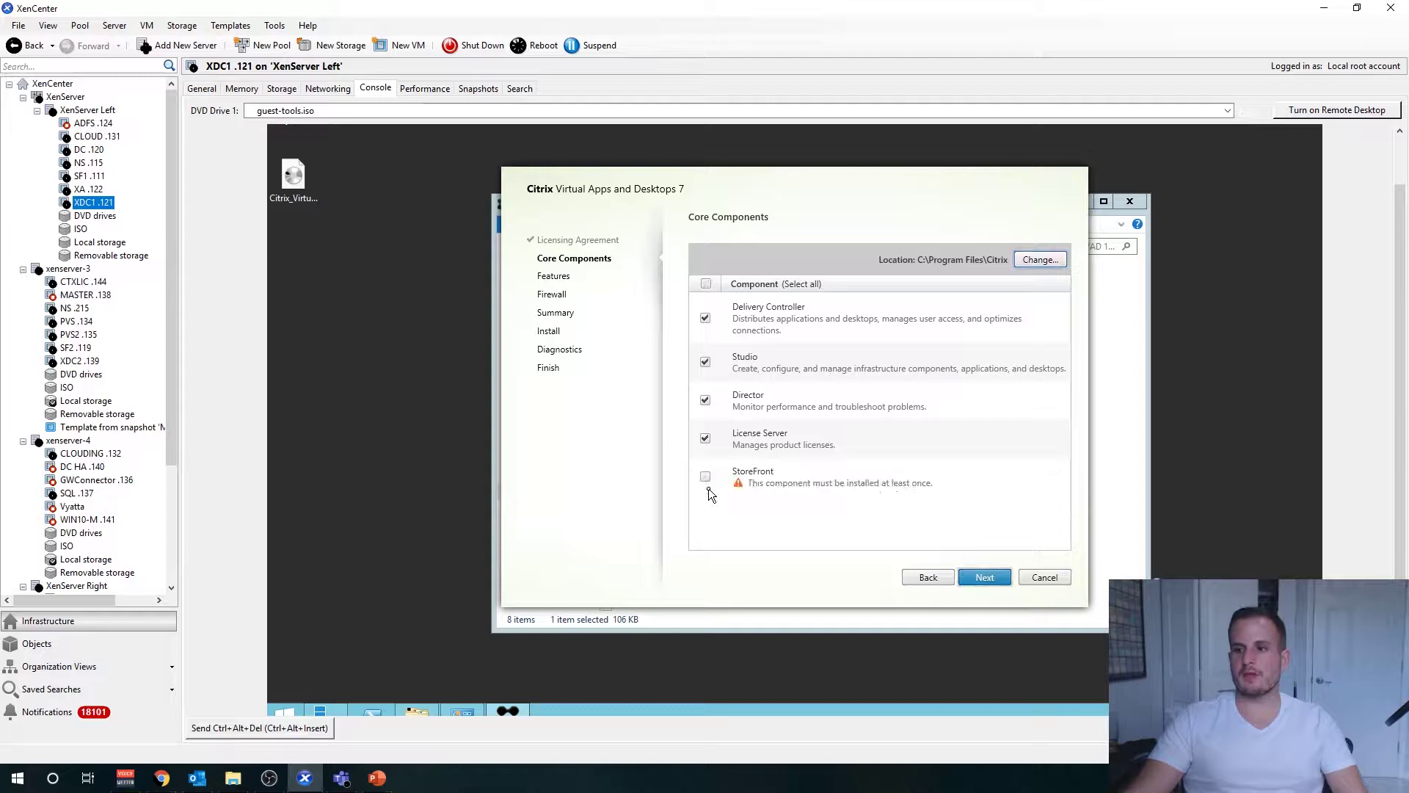
left_click(706, 439)
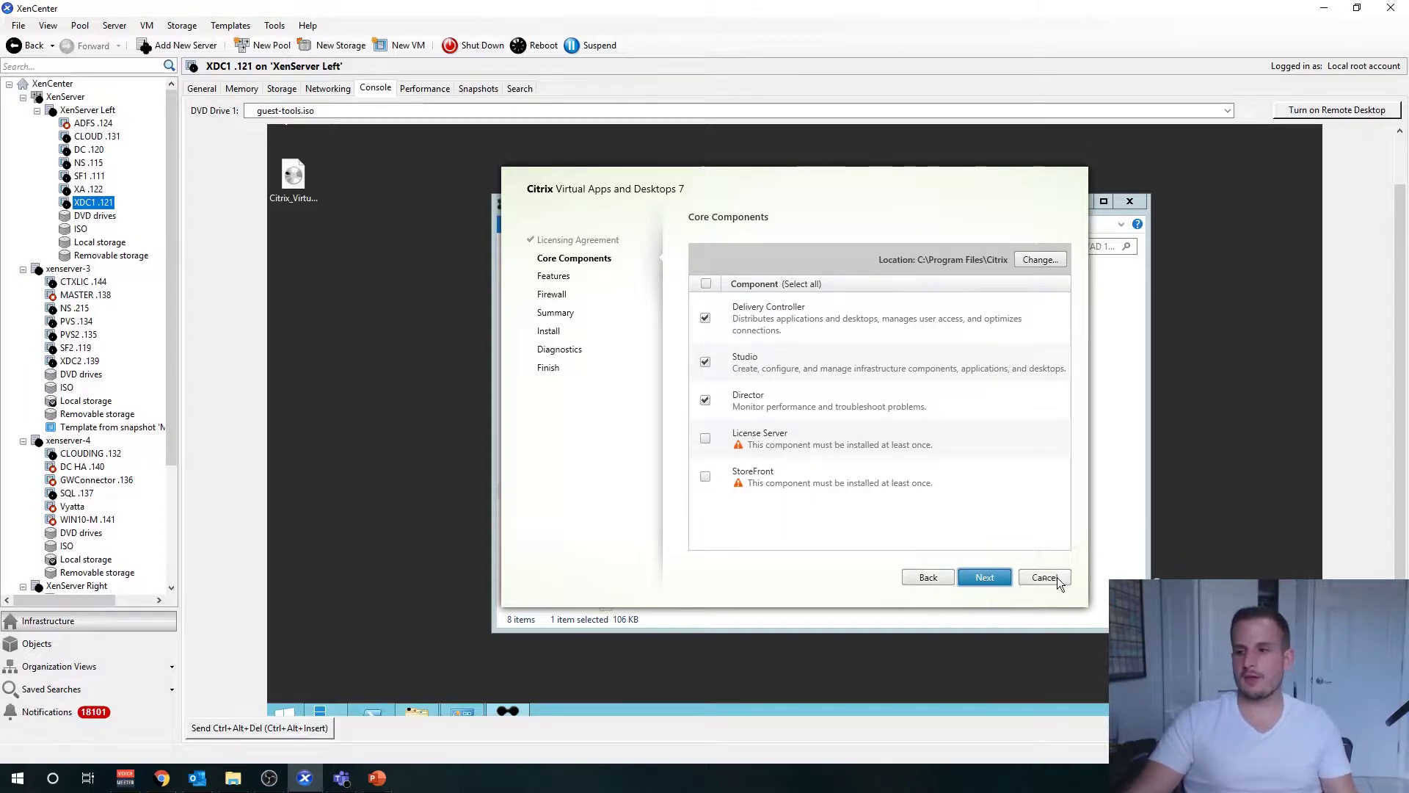
left_click(982, 577)
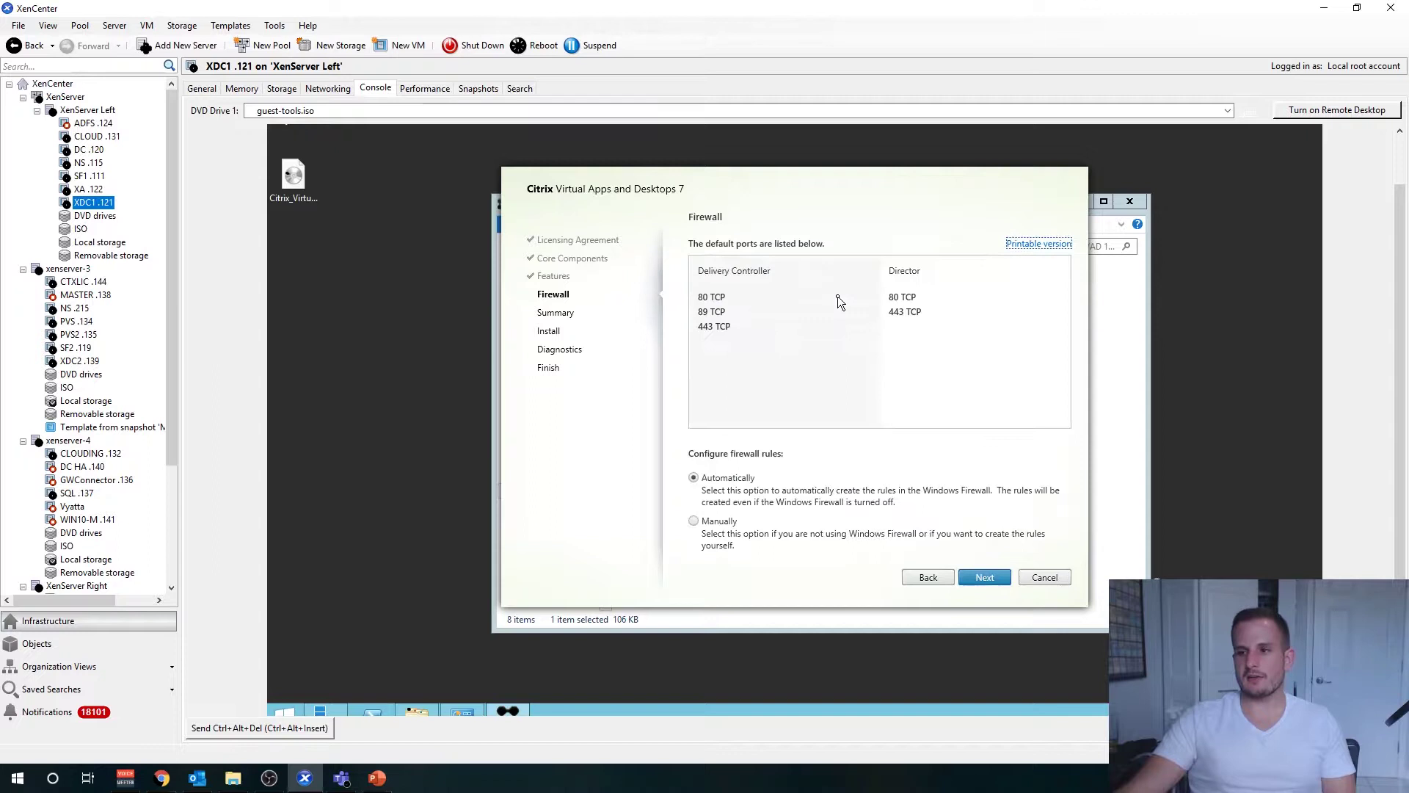
Step: Keep the default Features and automatic firewall rules for ports 80, 89 and 443, then begin installation
left_click(992, 577)
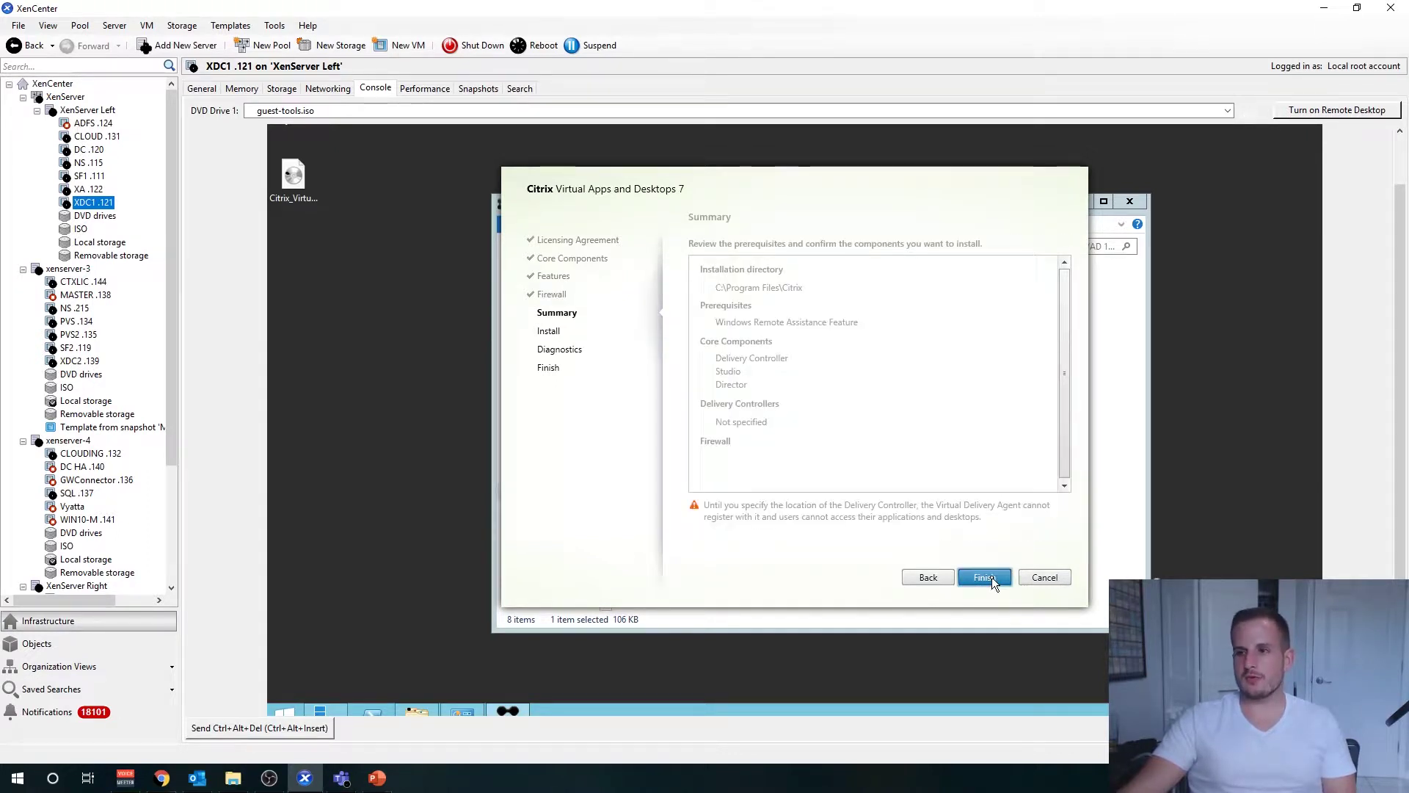
left_click(982, 577)
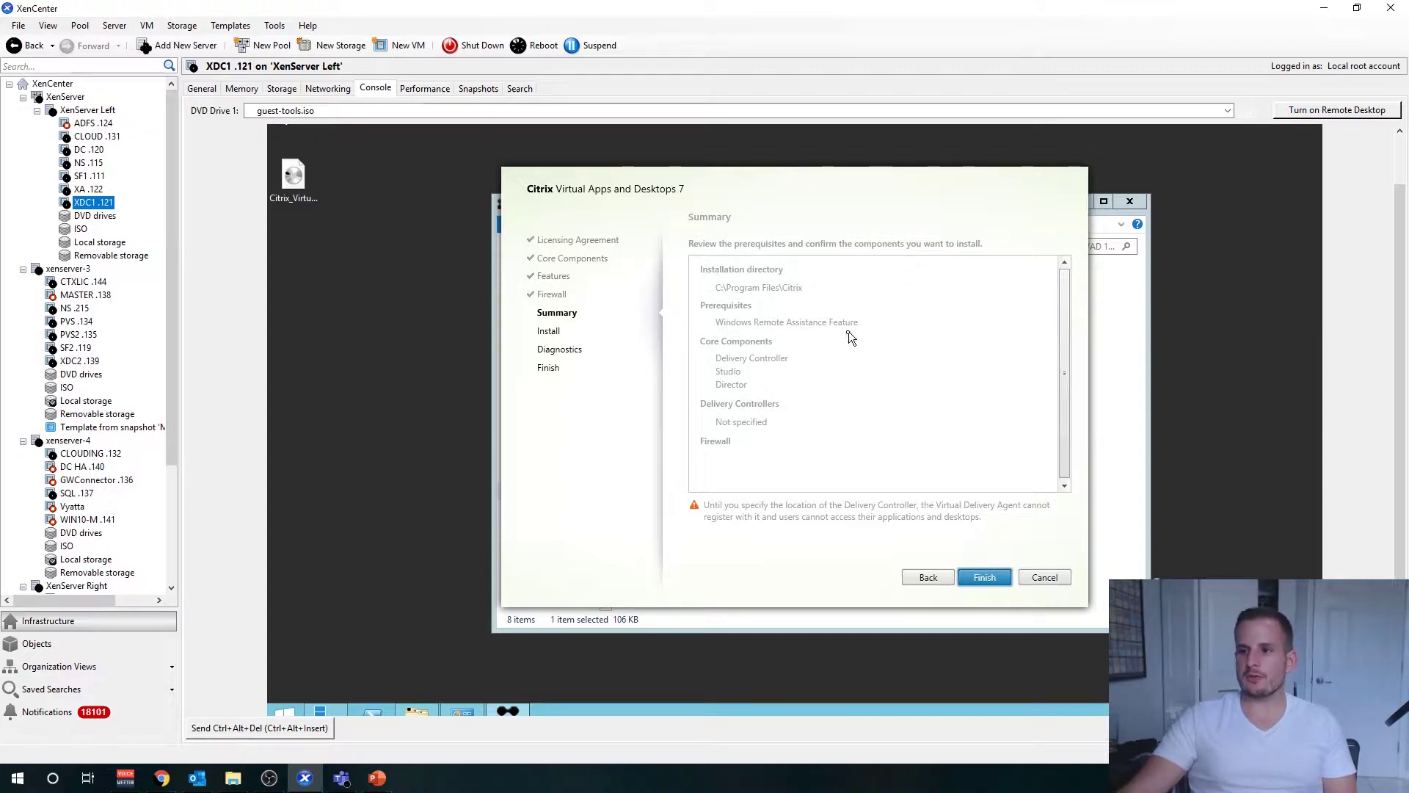
left_click(984, 580)
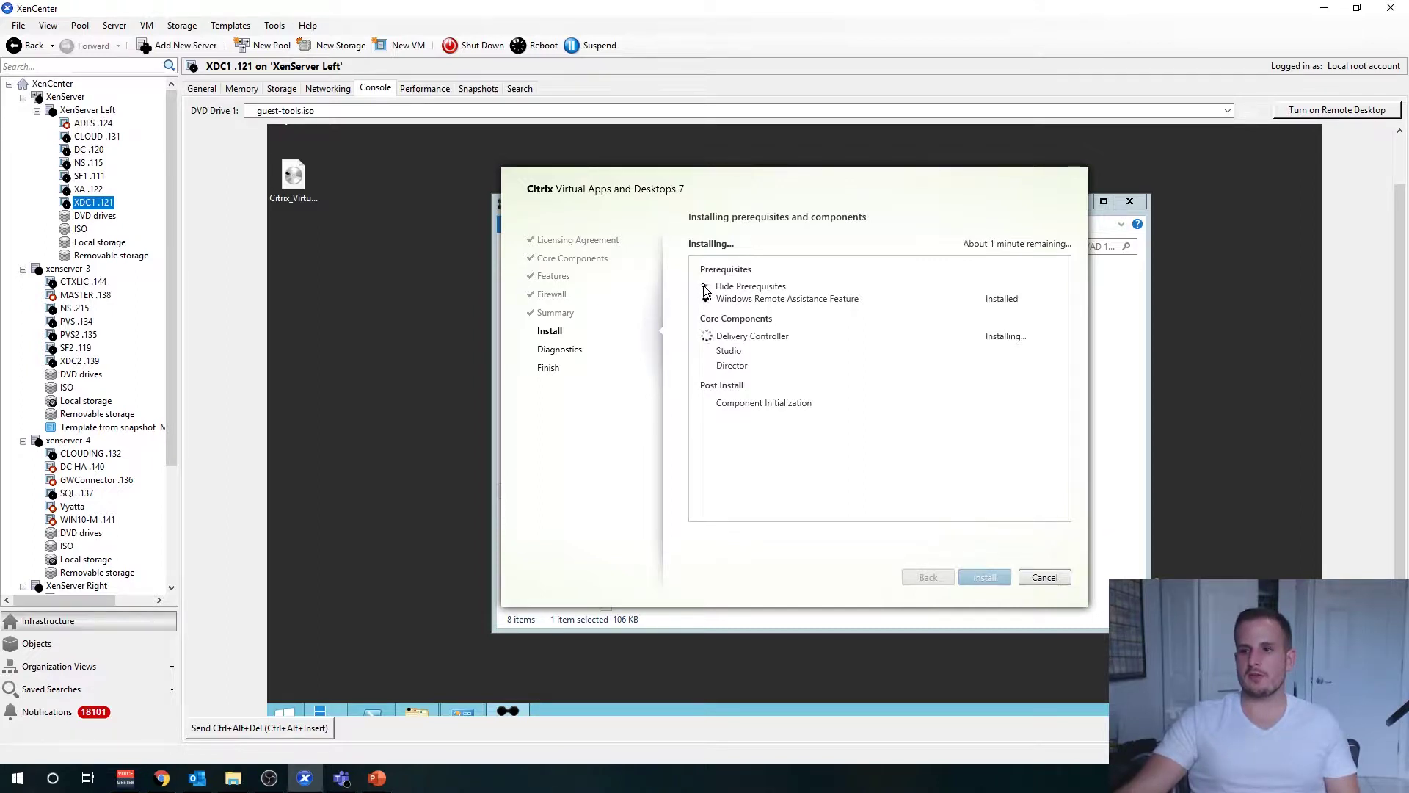
Step: Let the prerequisites and Delivery Controller finish installing until Citrix Studio's Welcome page appears
left_click(705, 290)
left_click(705, 290)
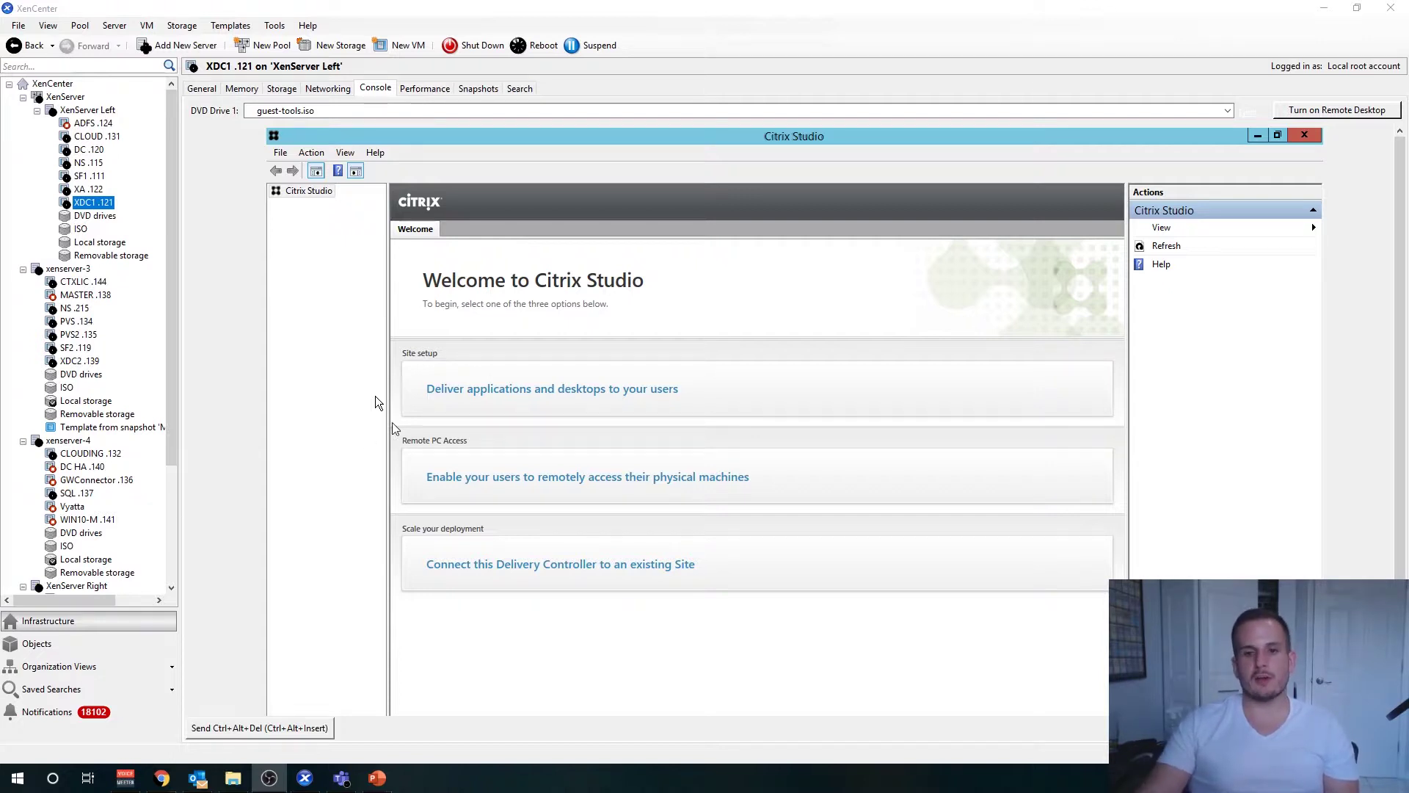
Step: Create an empty, unconfigured site named 'Site' and continue to the Databases step
left_click(557, 391)
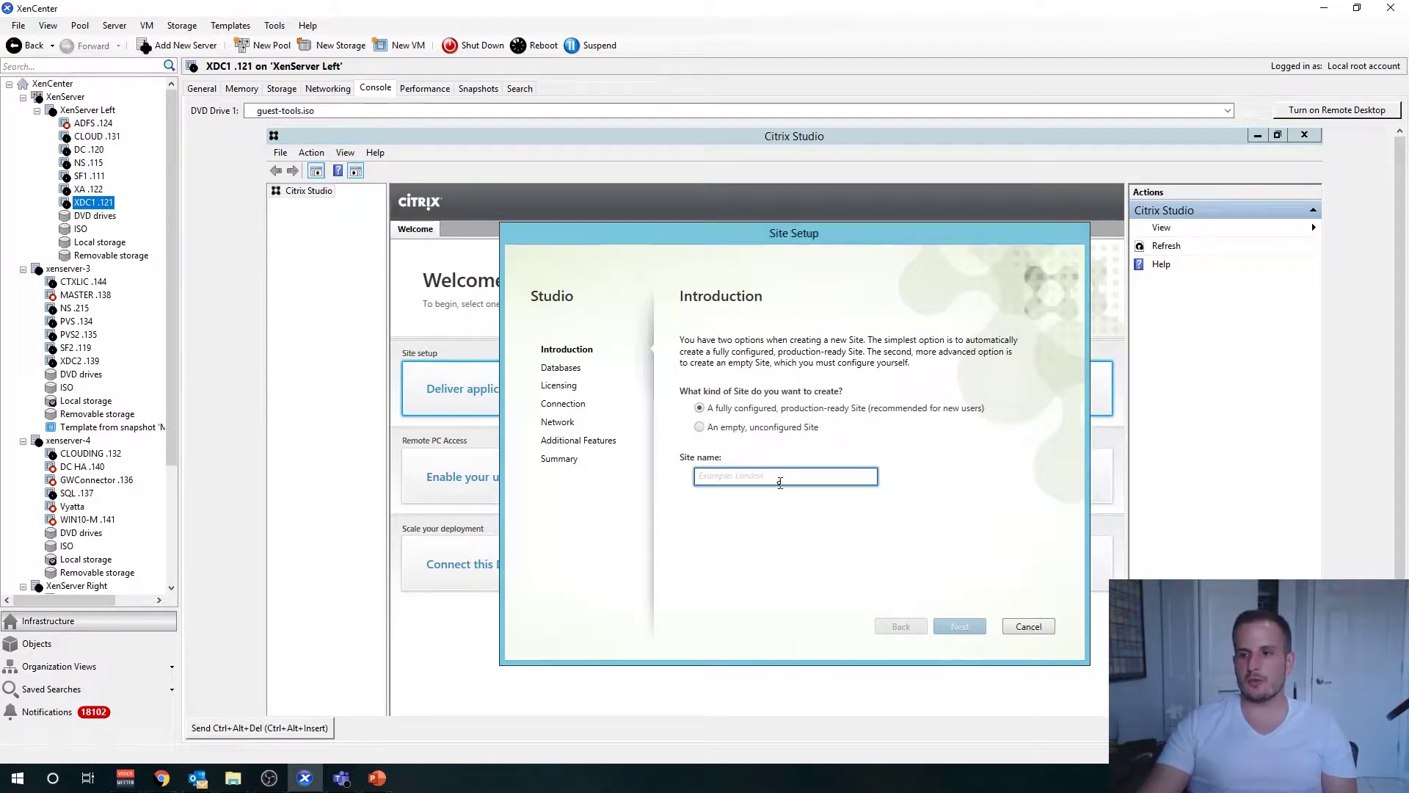
left_click(764, 430)
left_click(748, 475)
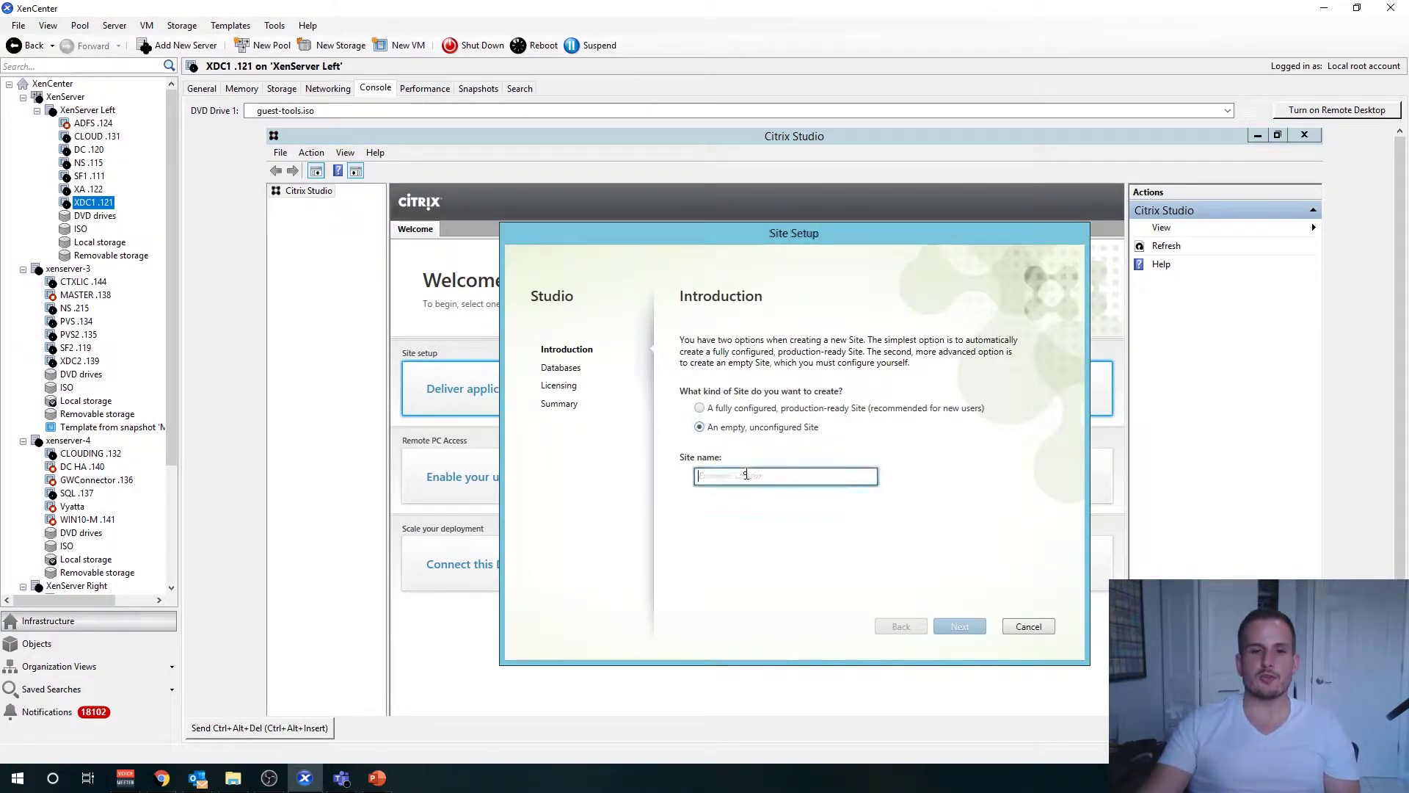
type("Site")
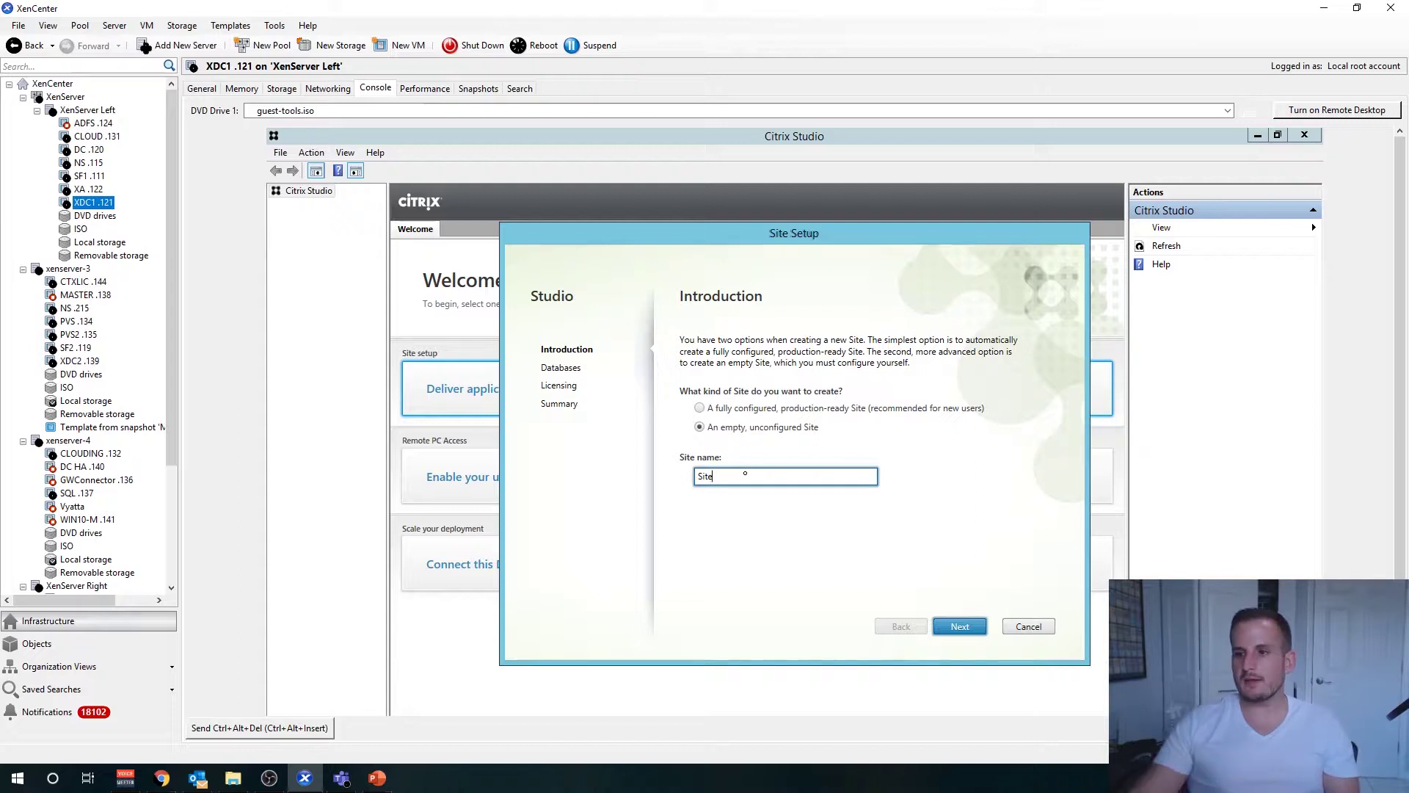
left_click(961, 630)
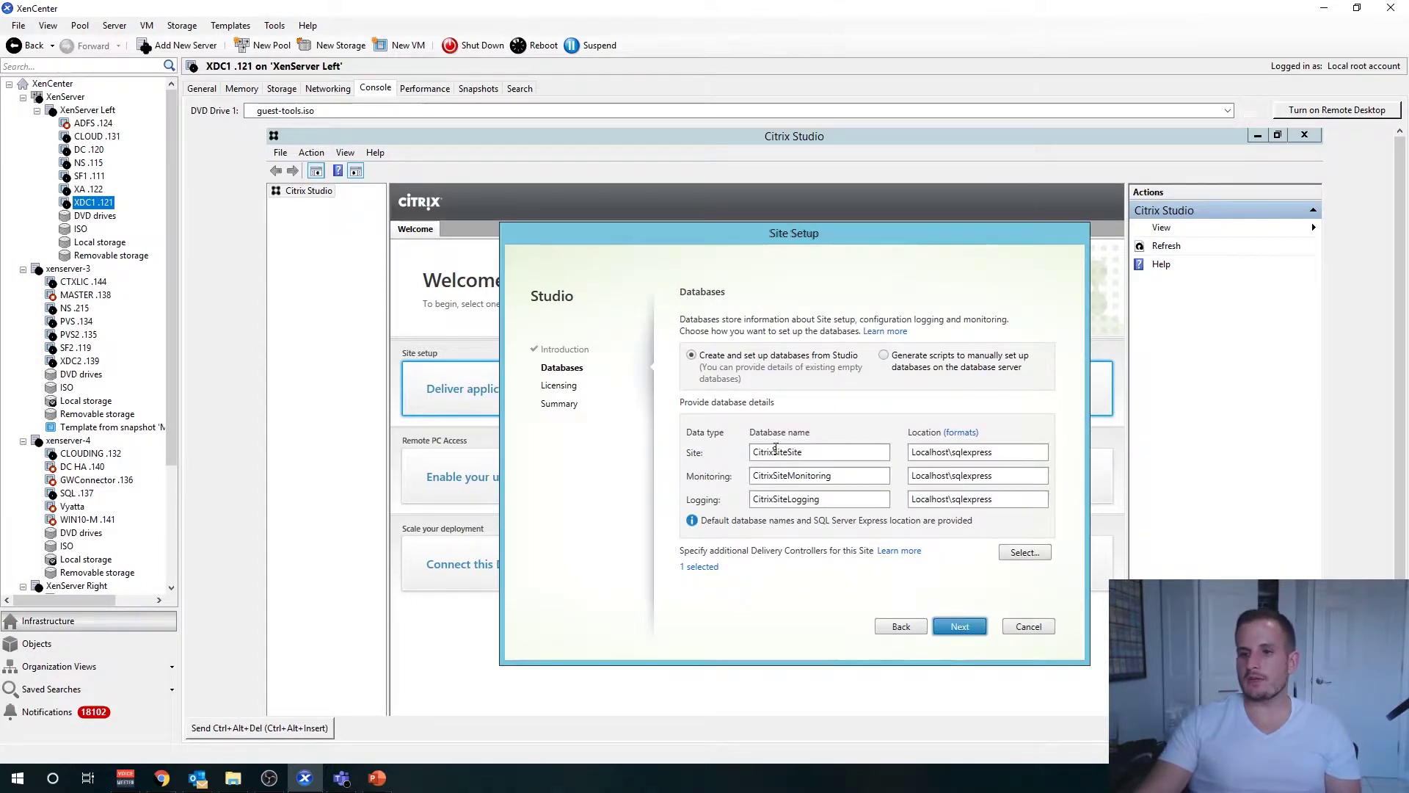
Step: Replace the Site database location Localhost\sqlexpress with the SQL server's name and copy it
left_click(1005, 452)
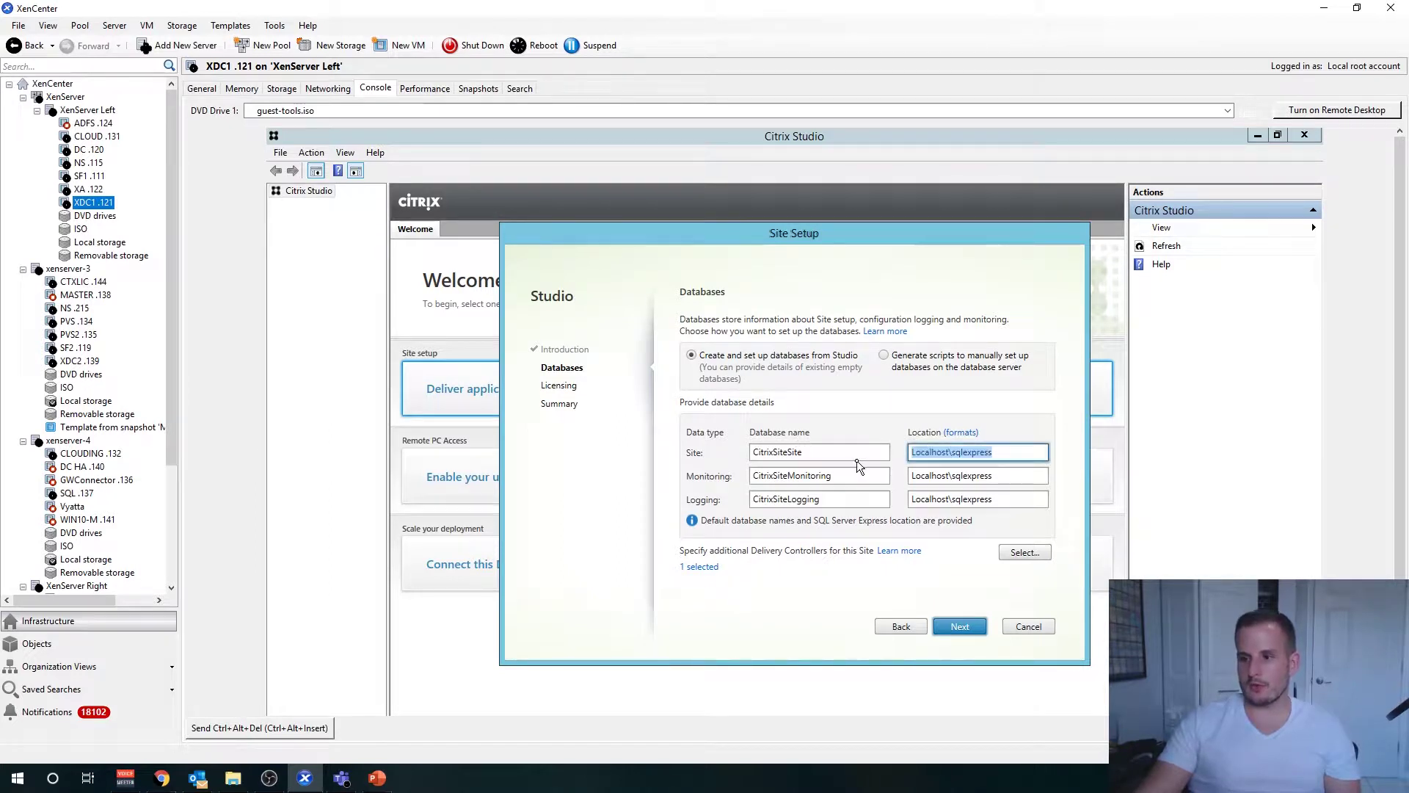
left_click(947, 450)
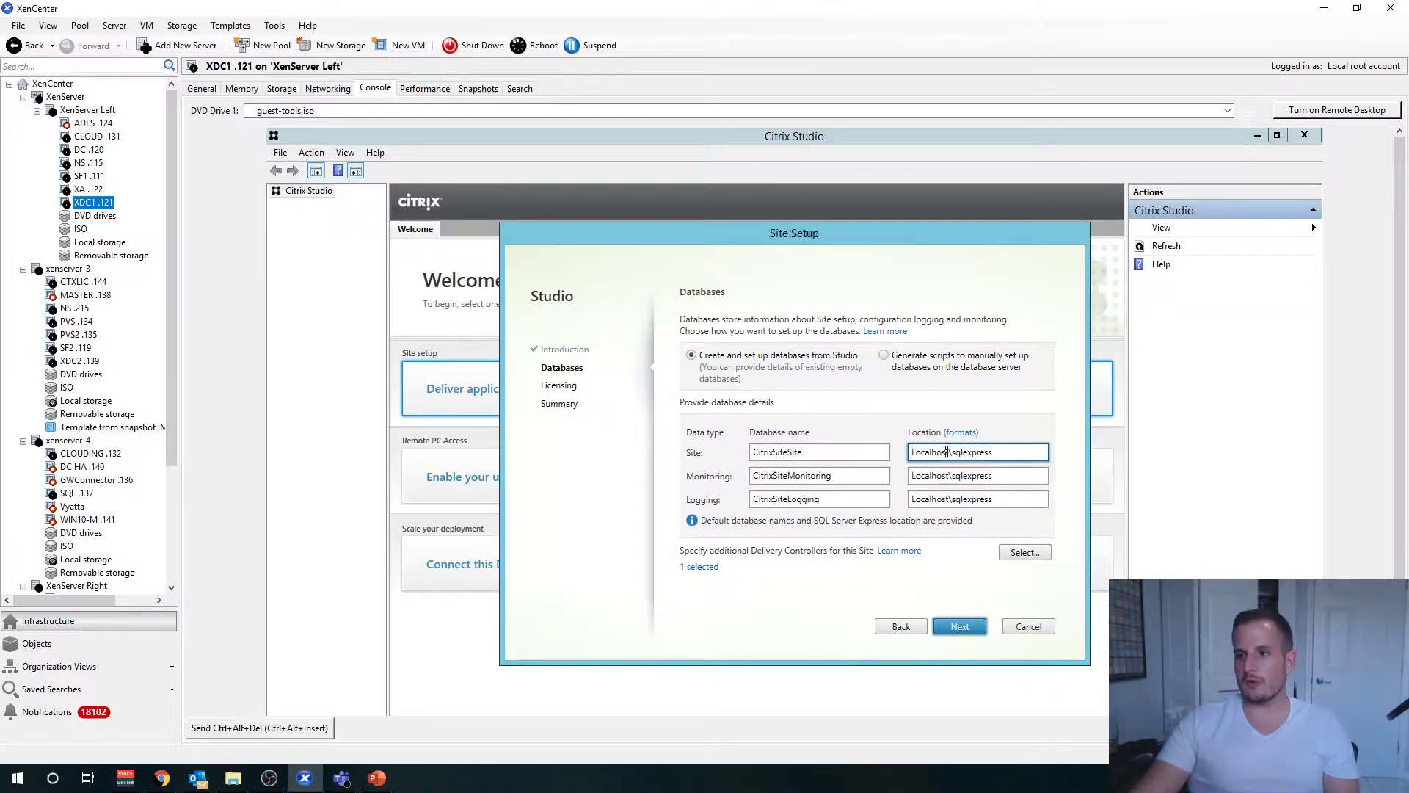
left_click_drag(947, 450, 923, 452)
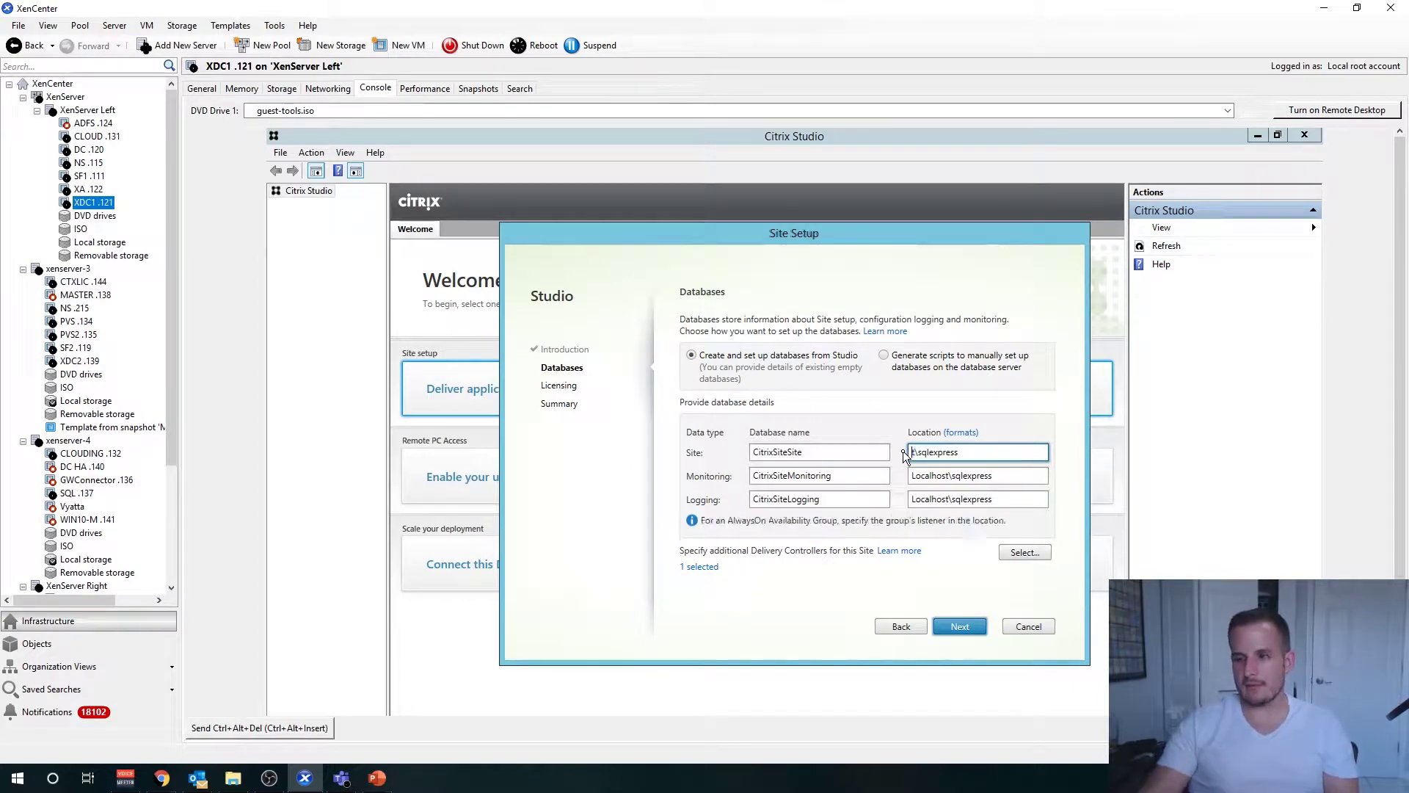
key("BackSpace")
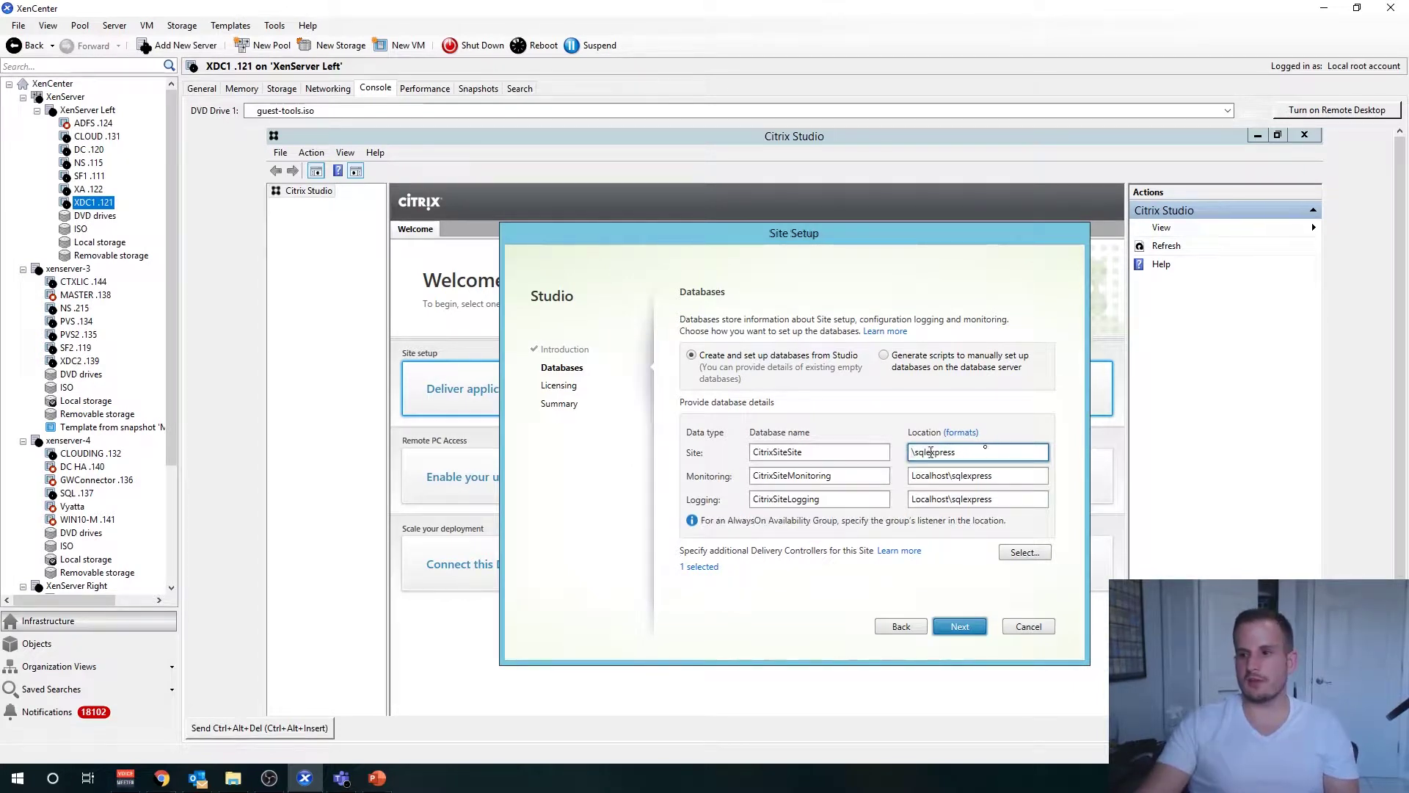
left_click_drag(1002, 451, 909, 452)
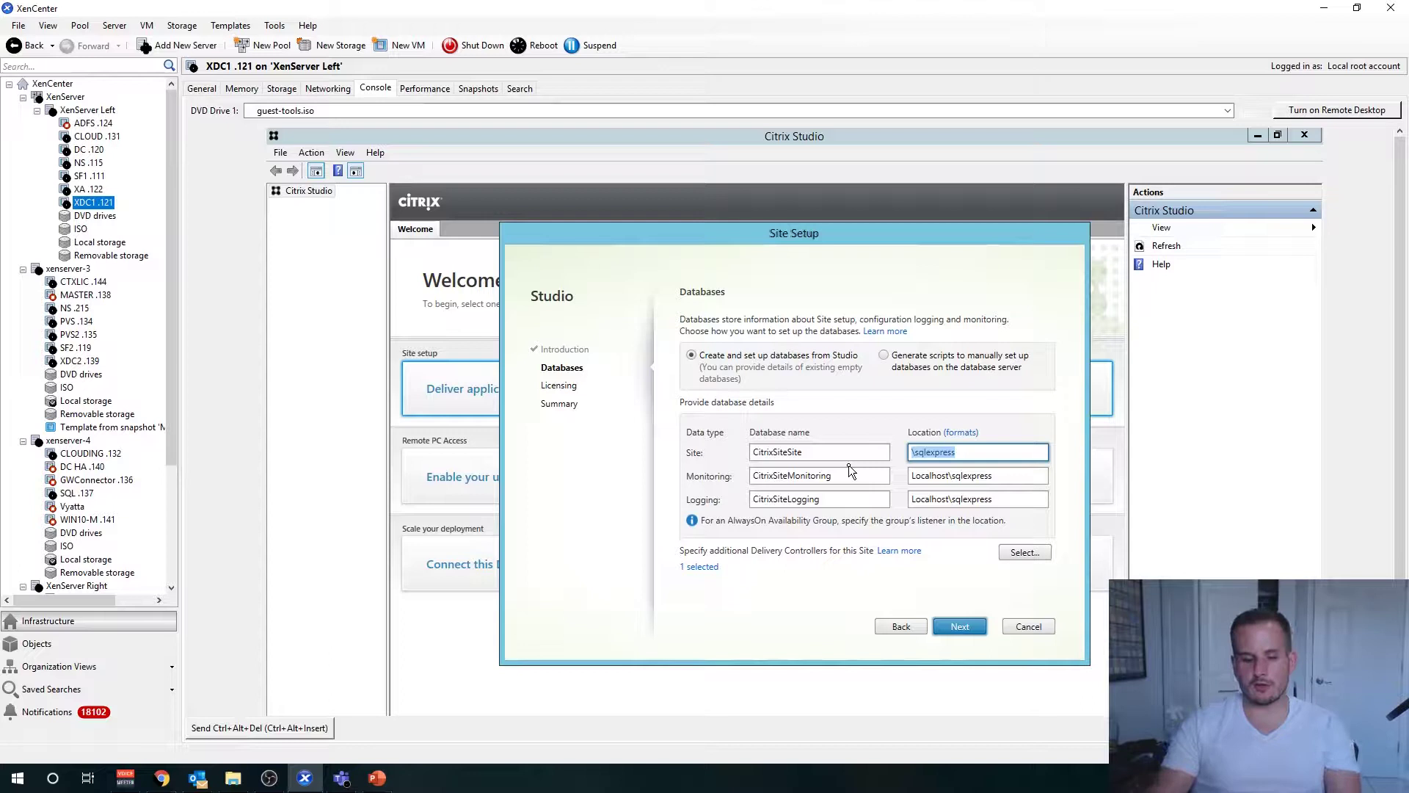
type("RYAN-WEM2")
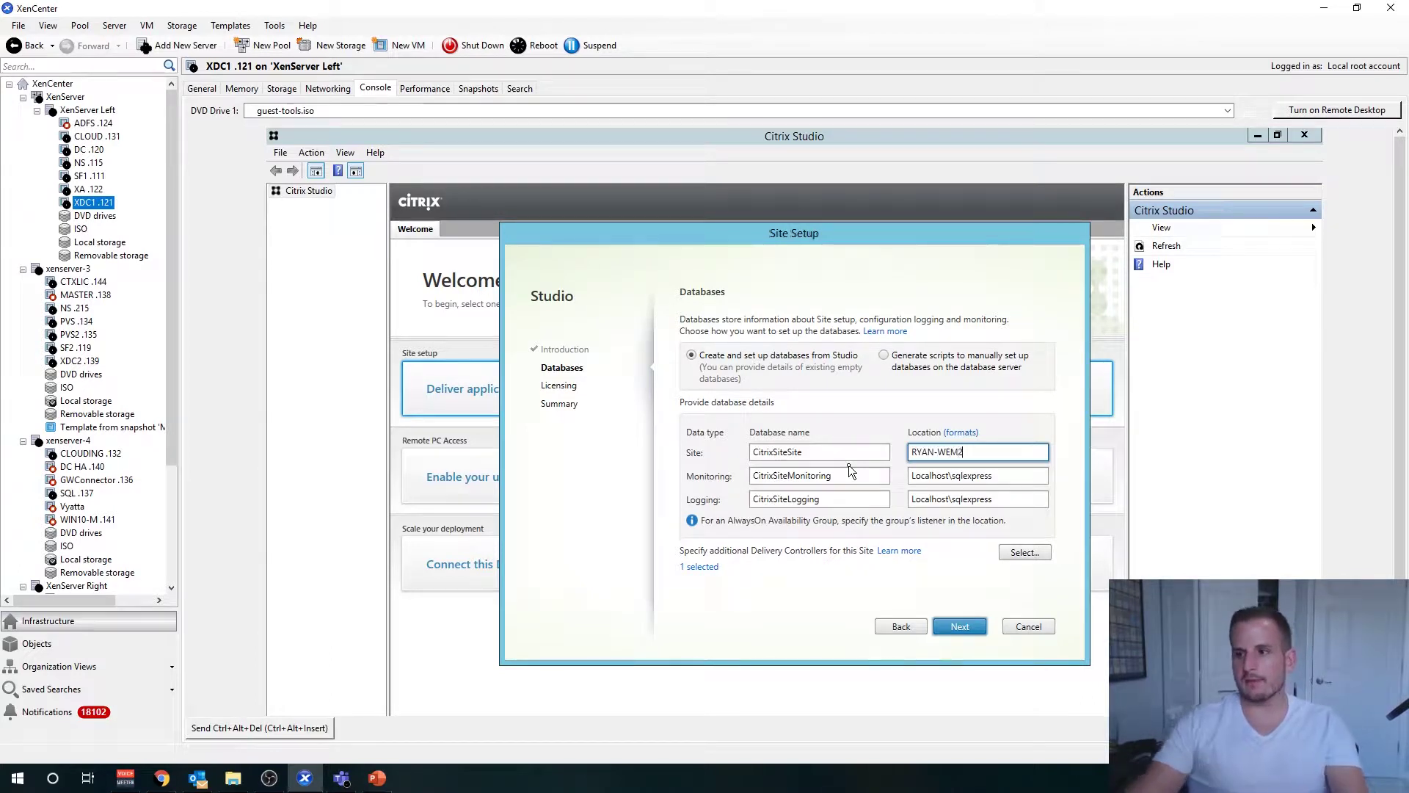
key("ctrl+a")
key("ctrl+c")
Step: Paste the SQL server name into the Monitoring and Logging database locations and continue to Licensing
left_click(1010, 477)
key("ctrl+a")
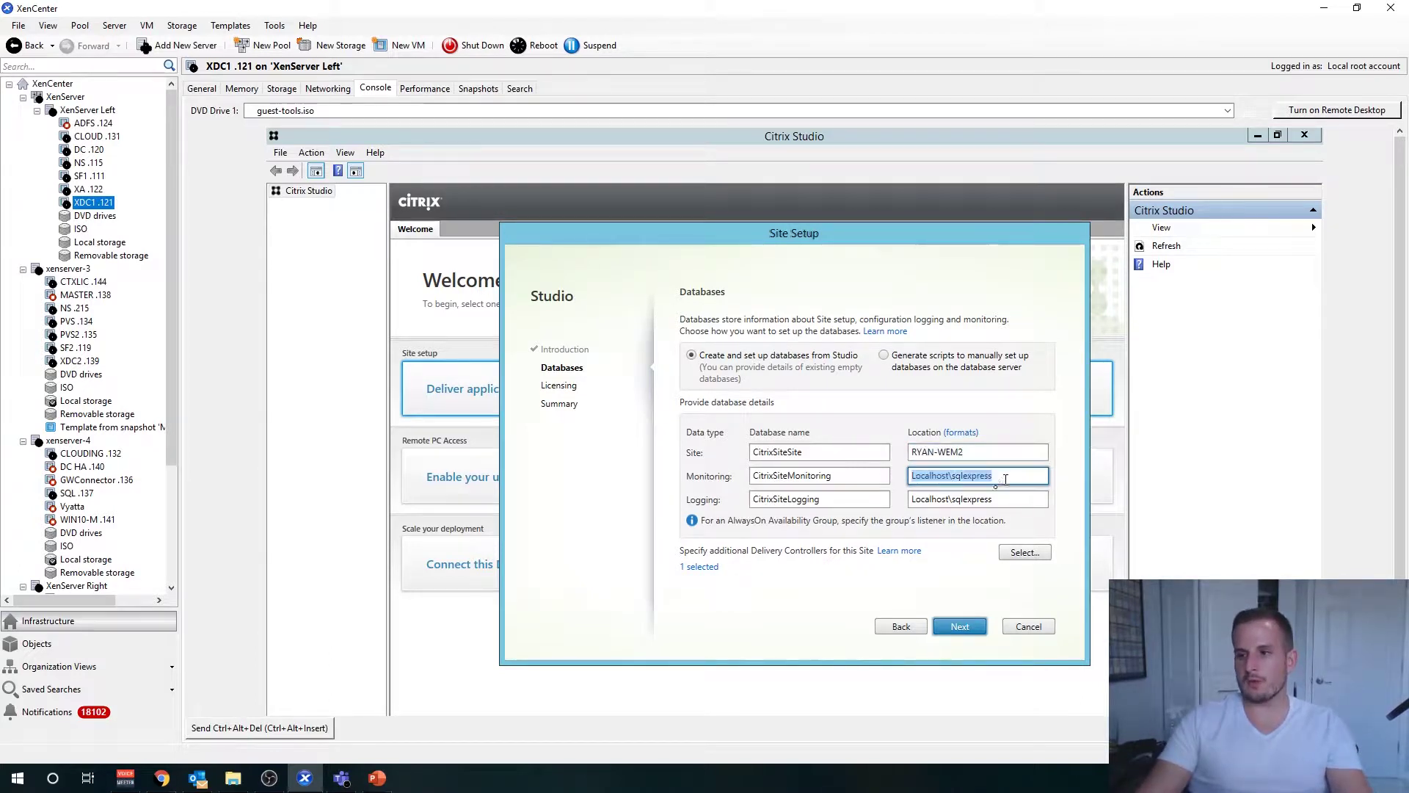
key("ctrl+v")
left_click(975, 500)
key("ctrl+a")
key("ctrl+v")
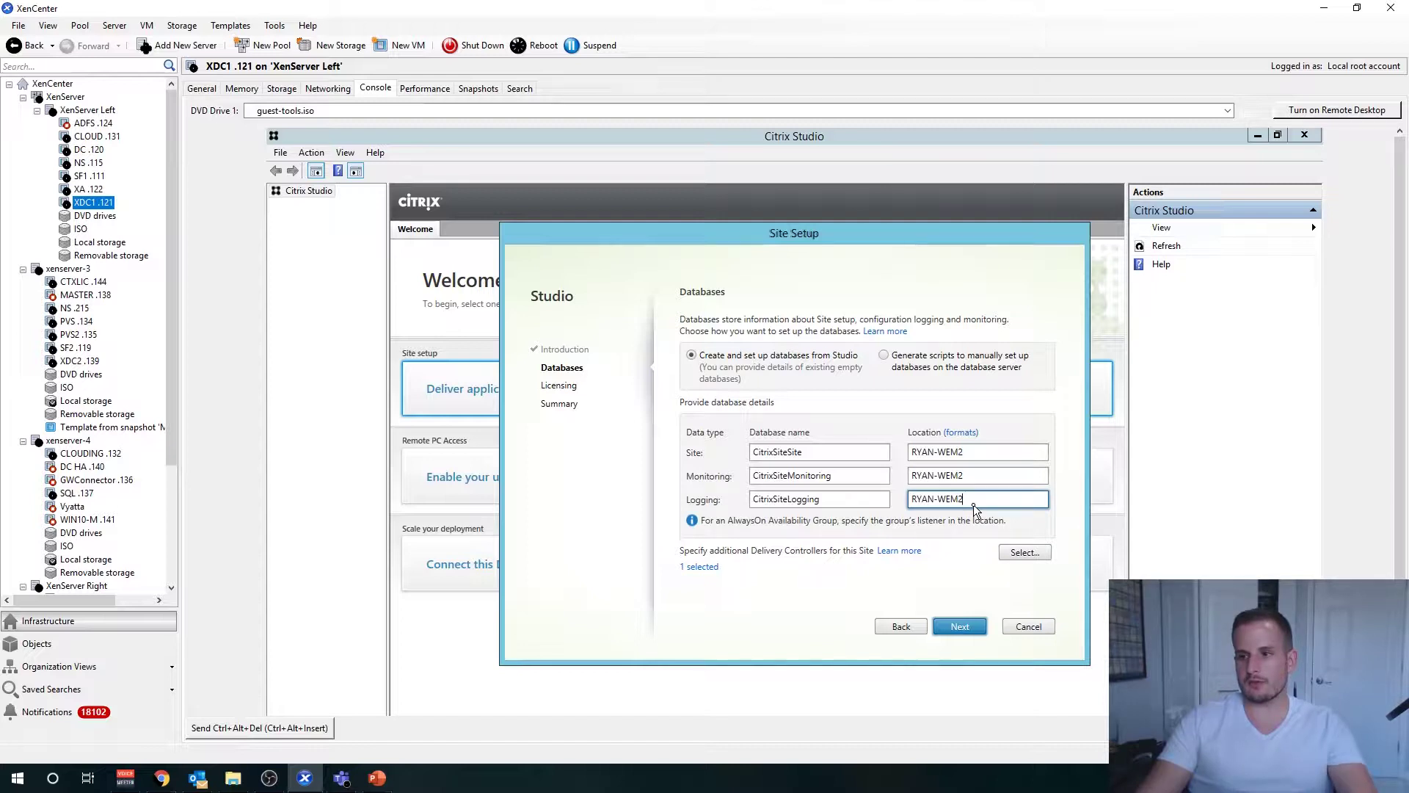
left_click(962, 627)
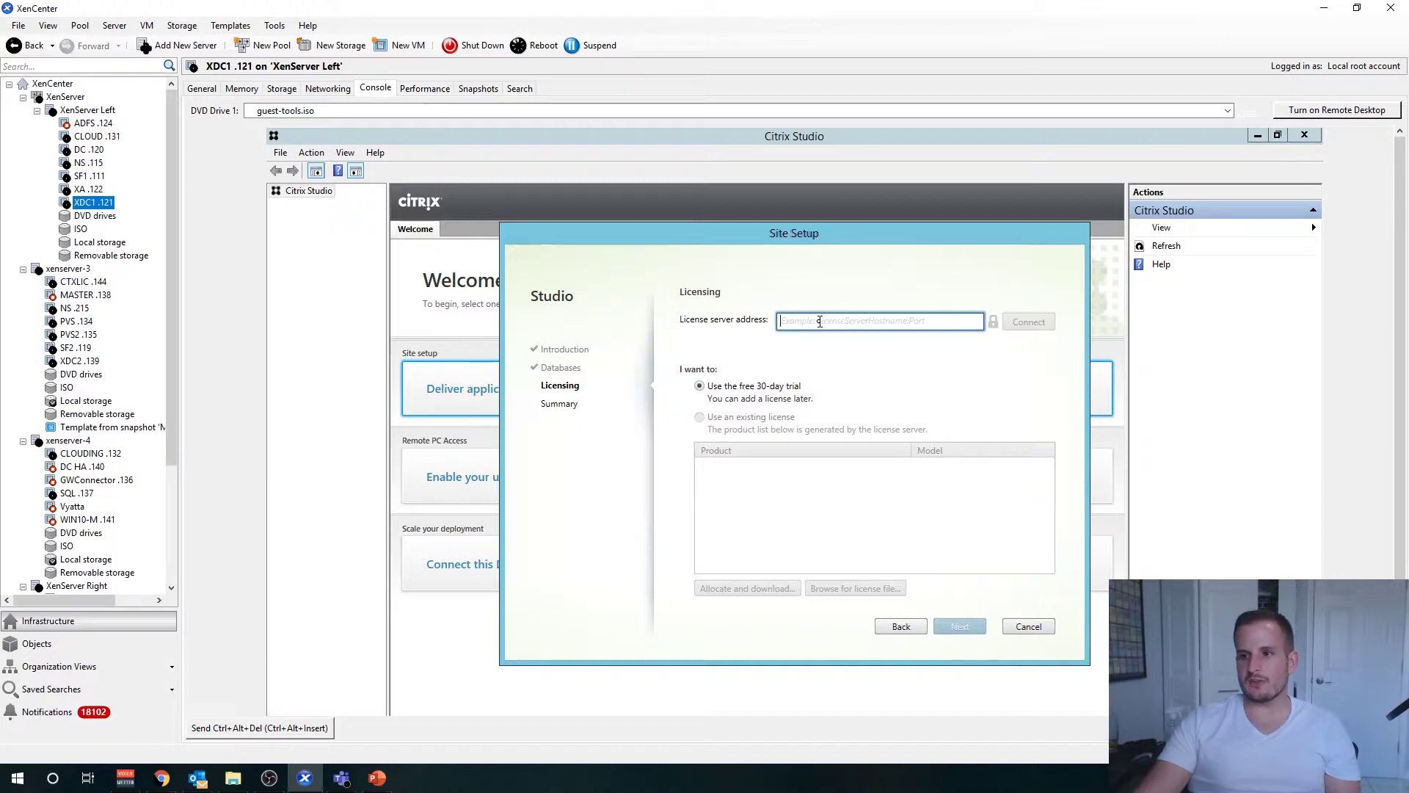
Step: Sign in to the CTXLIC .144 license server VM with the administrator password
left_click(83, 281)
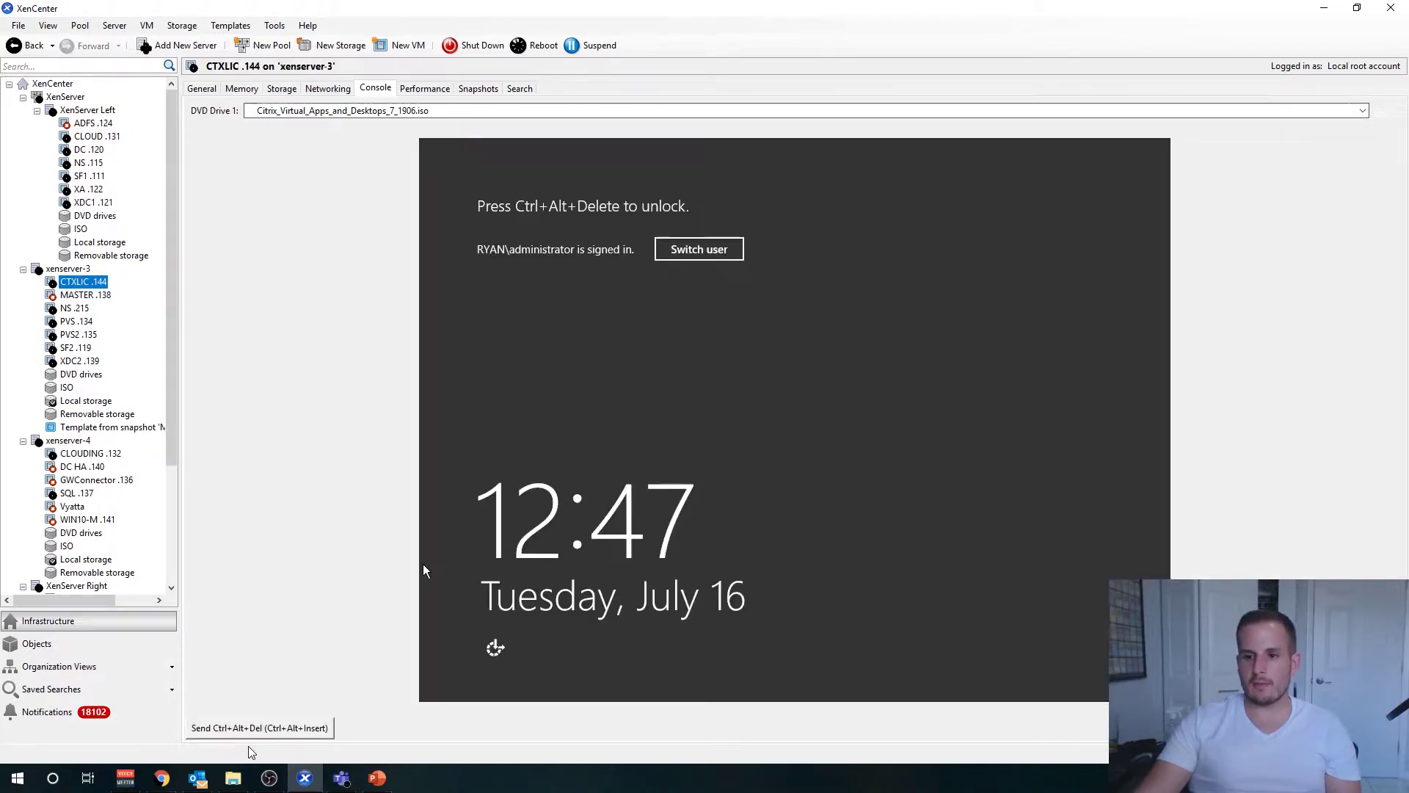
left_click(253, 729)
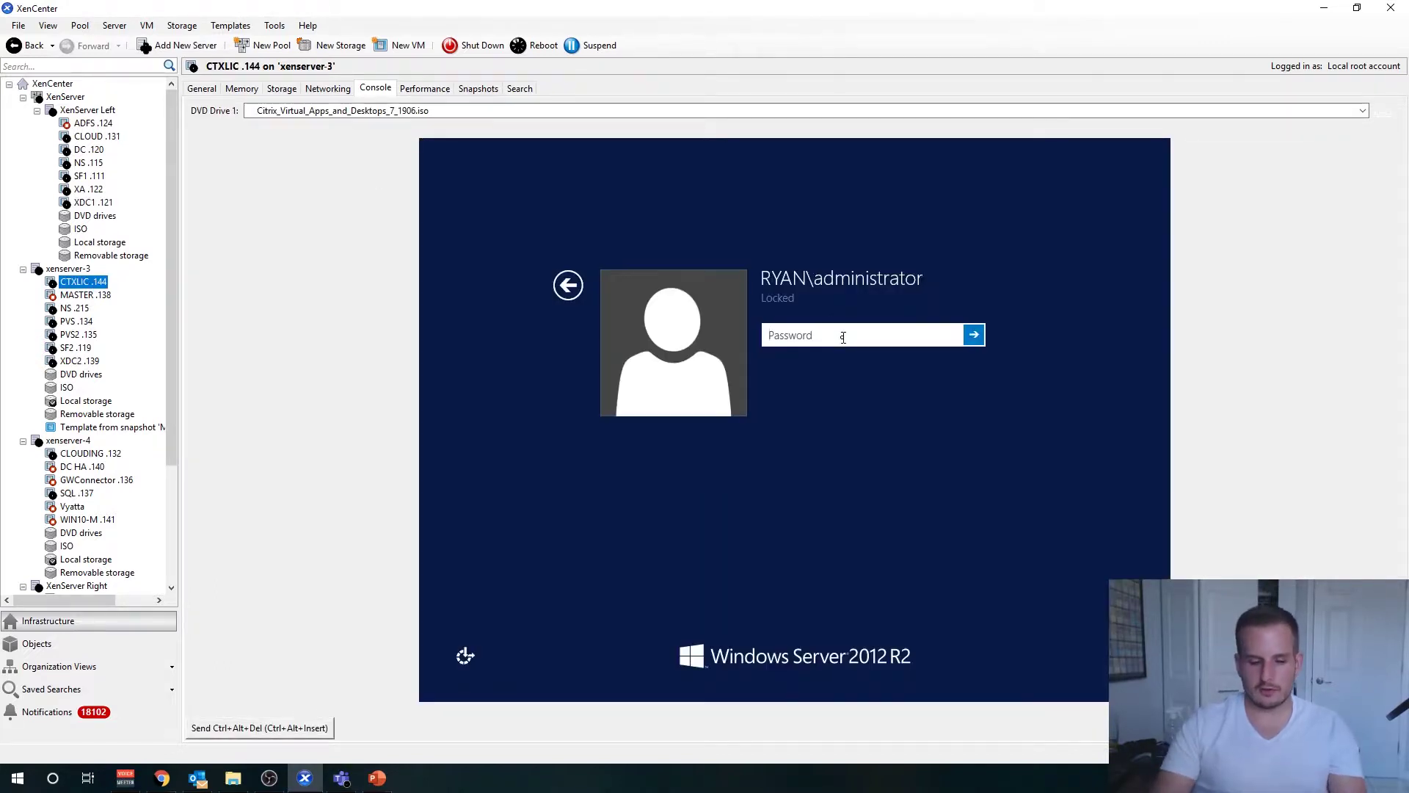
type("******")
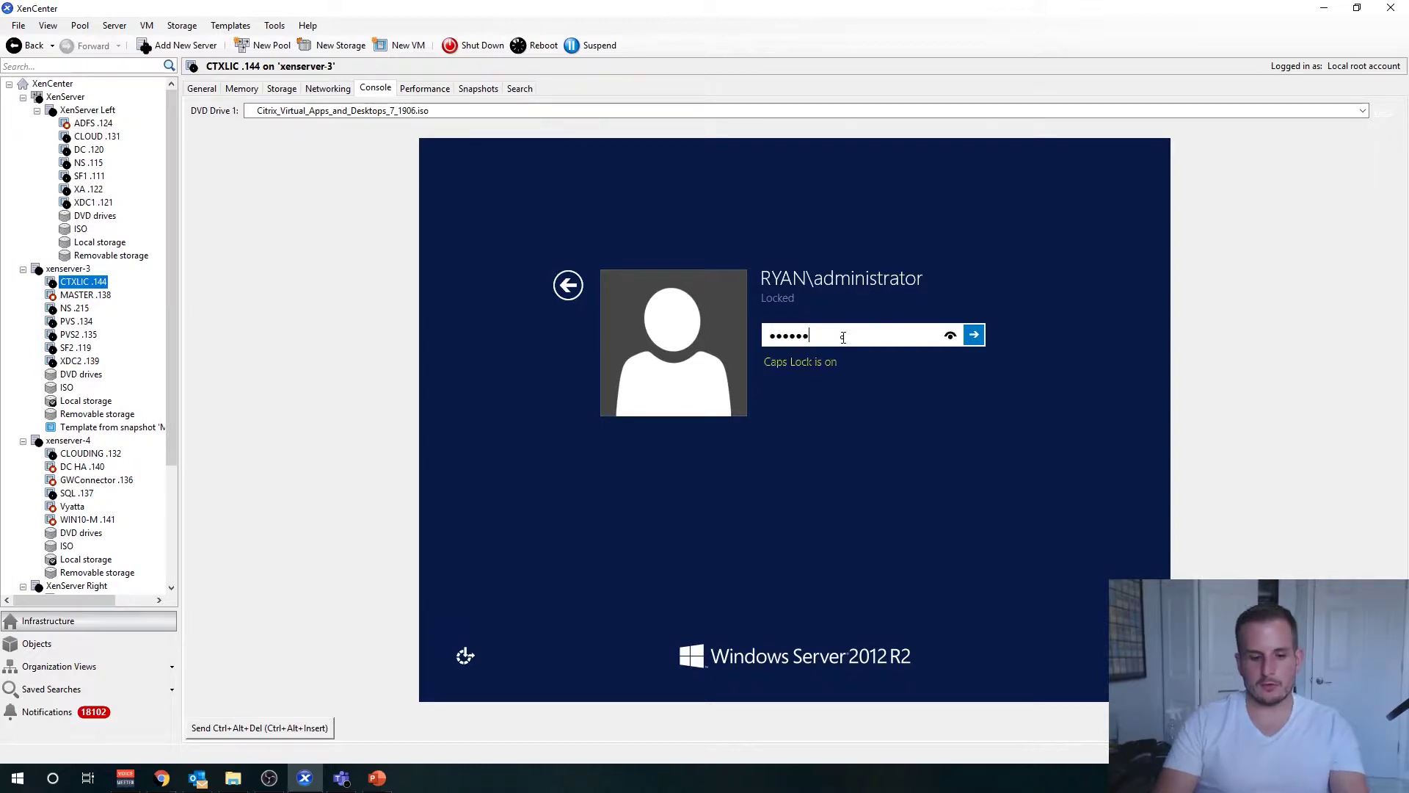
type("****")
key("Return")
key("Return")
key("Caps_Lock")
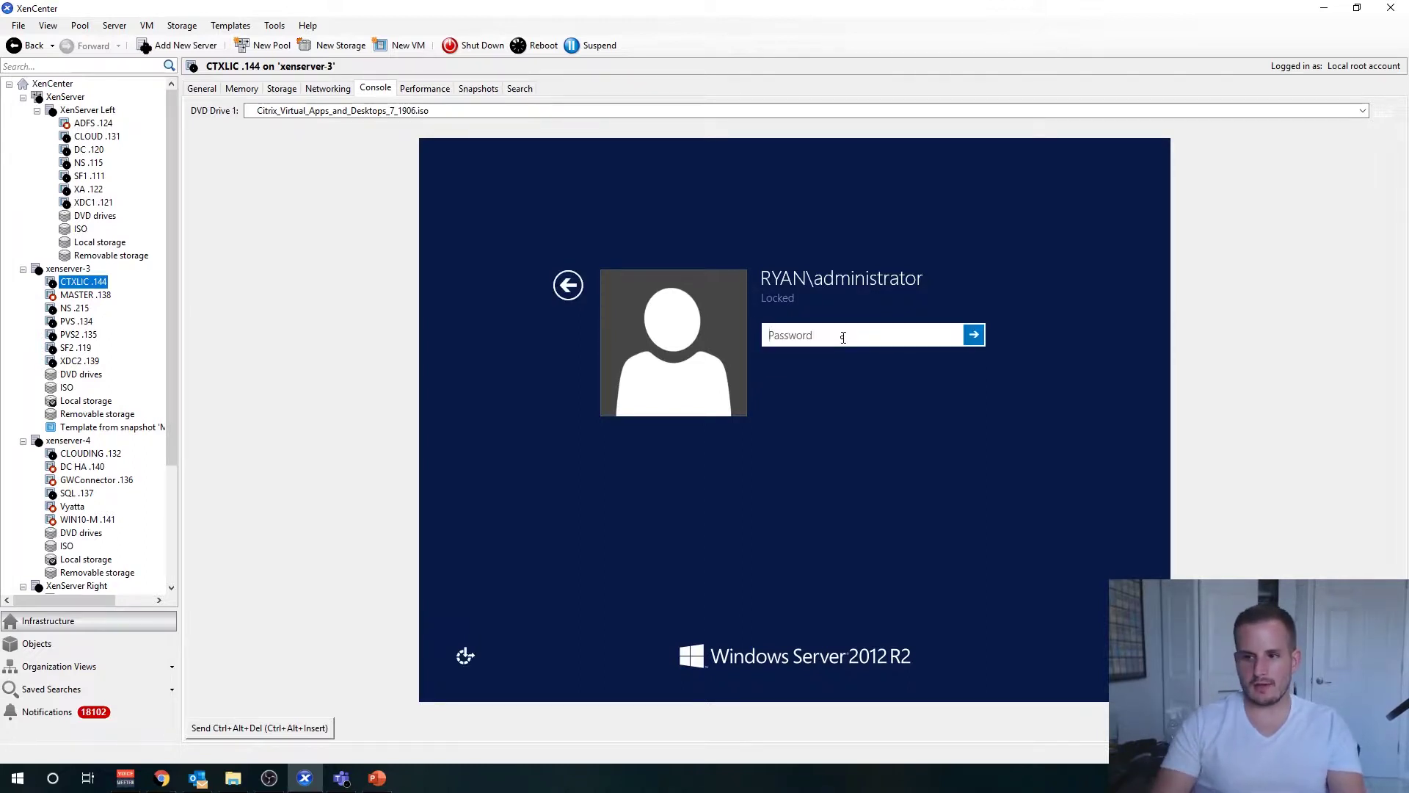
type("**********")
key("Return")
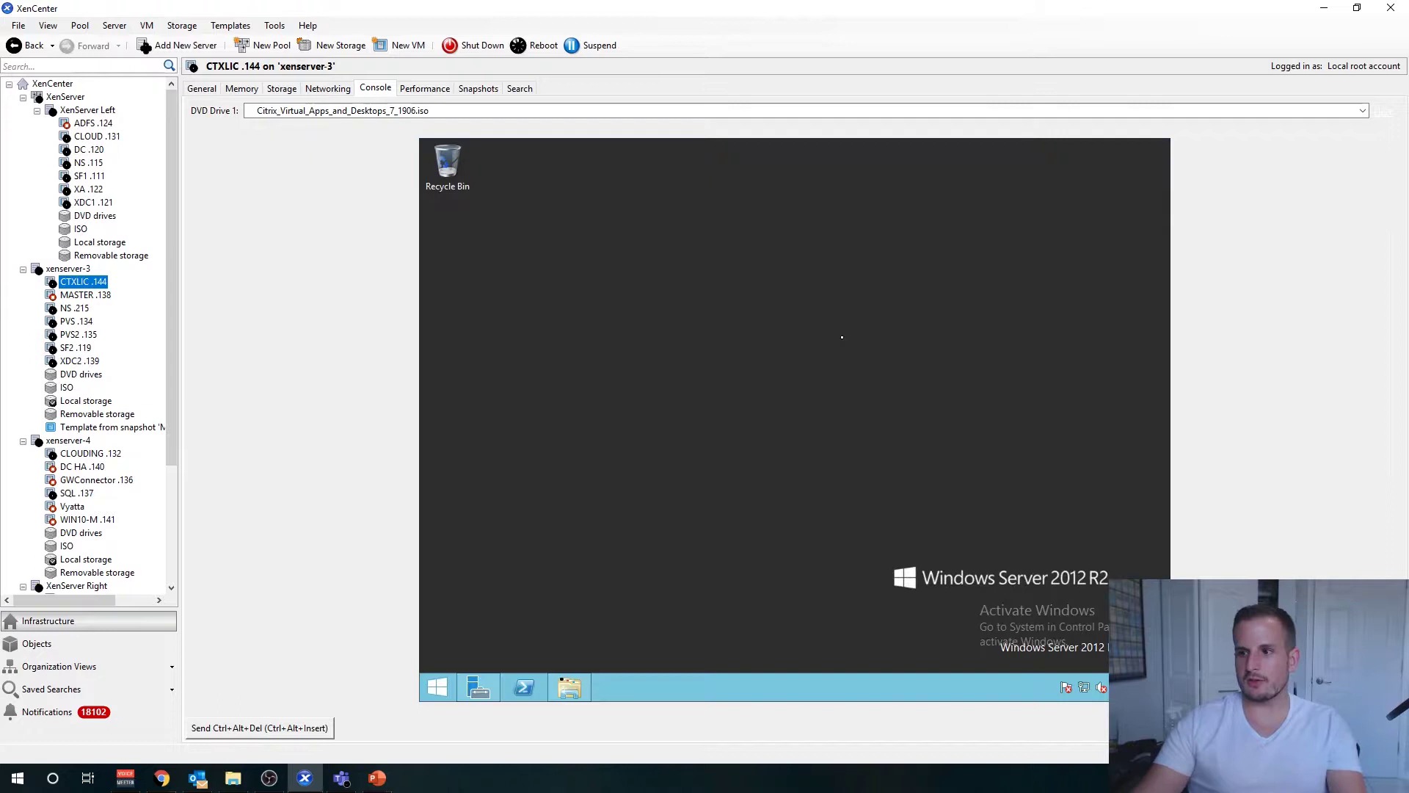
Step: Run hostname in a command prompt on CTXLIC, then return to the XDC1 .121 console
left_click(441, 690)
type("vmf")
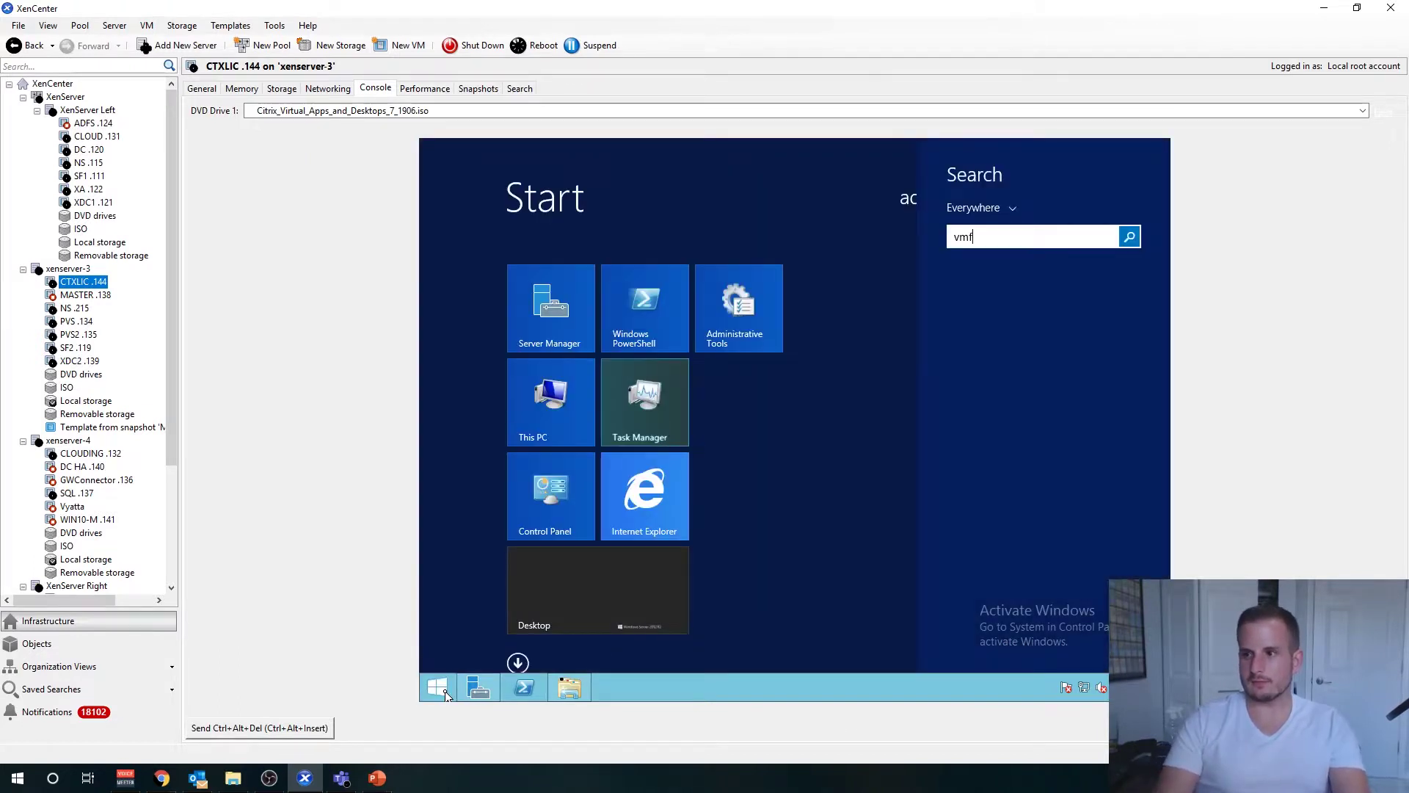
key("BackSpace")
key("BackSpace")
type("cmd")
key("Return")
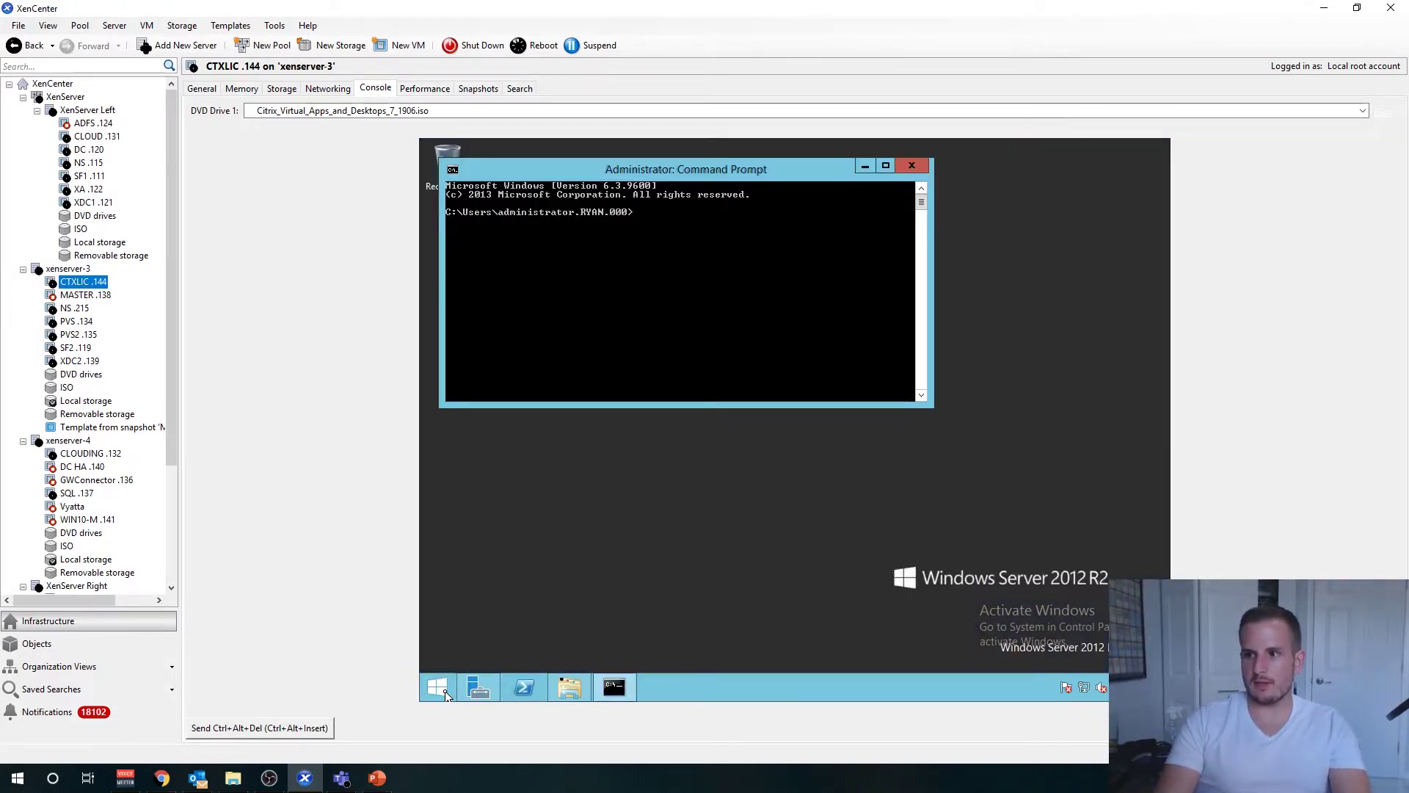
type("hostname")
key("Return")
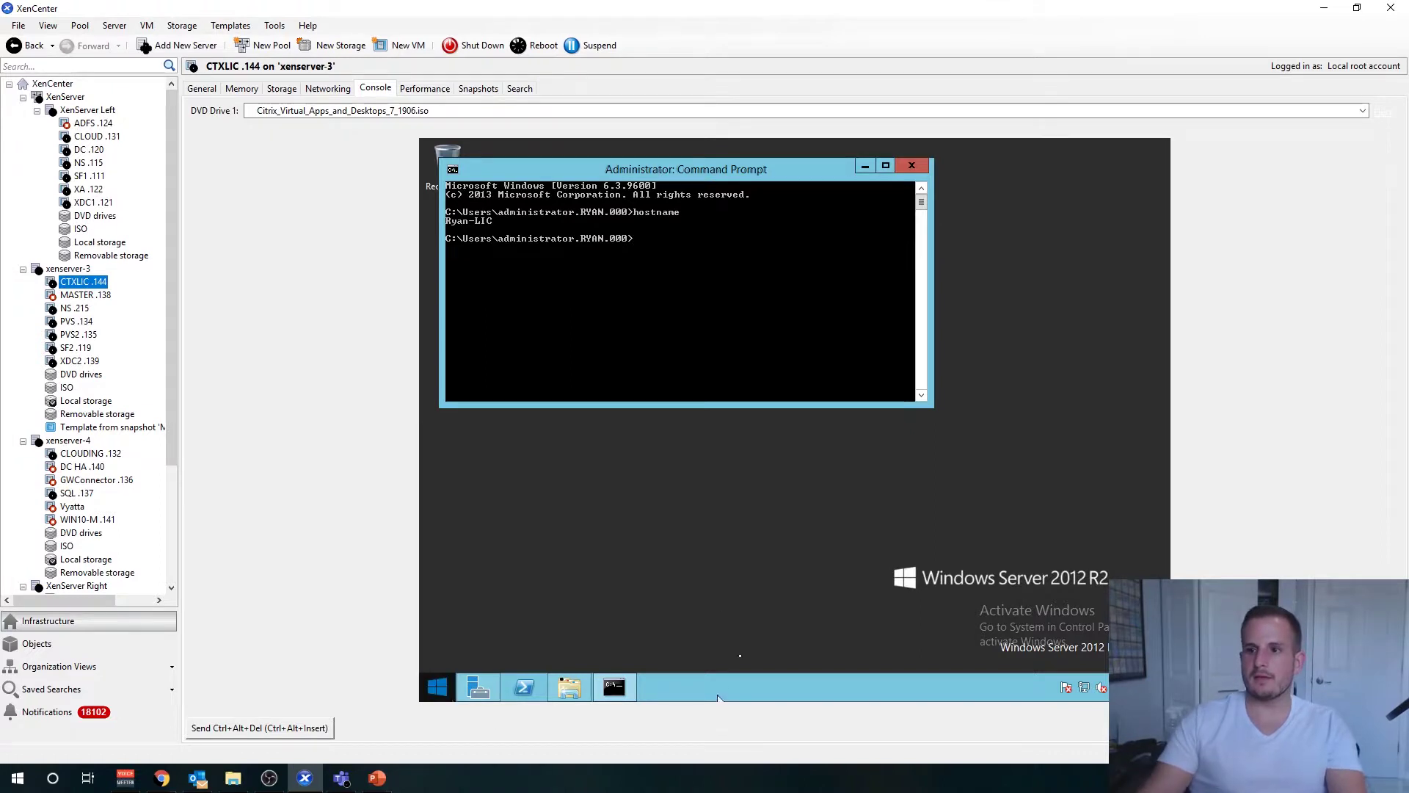
left_click(101, 204)
Step: Enter the license server's host name, connect and trust its certificate, and select the free 30-day trial
left_click(871, 321)
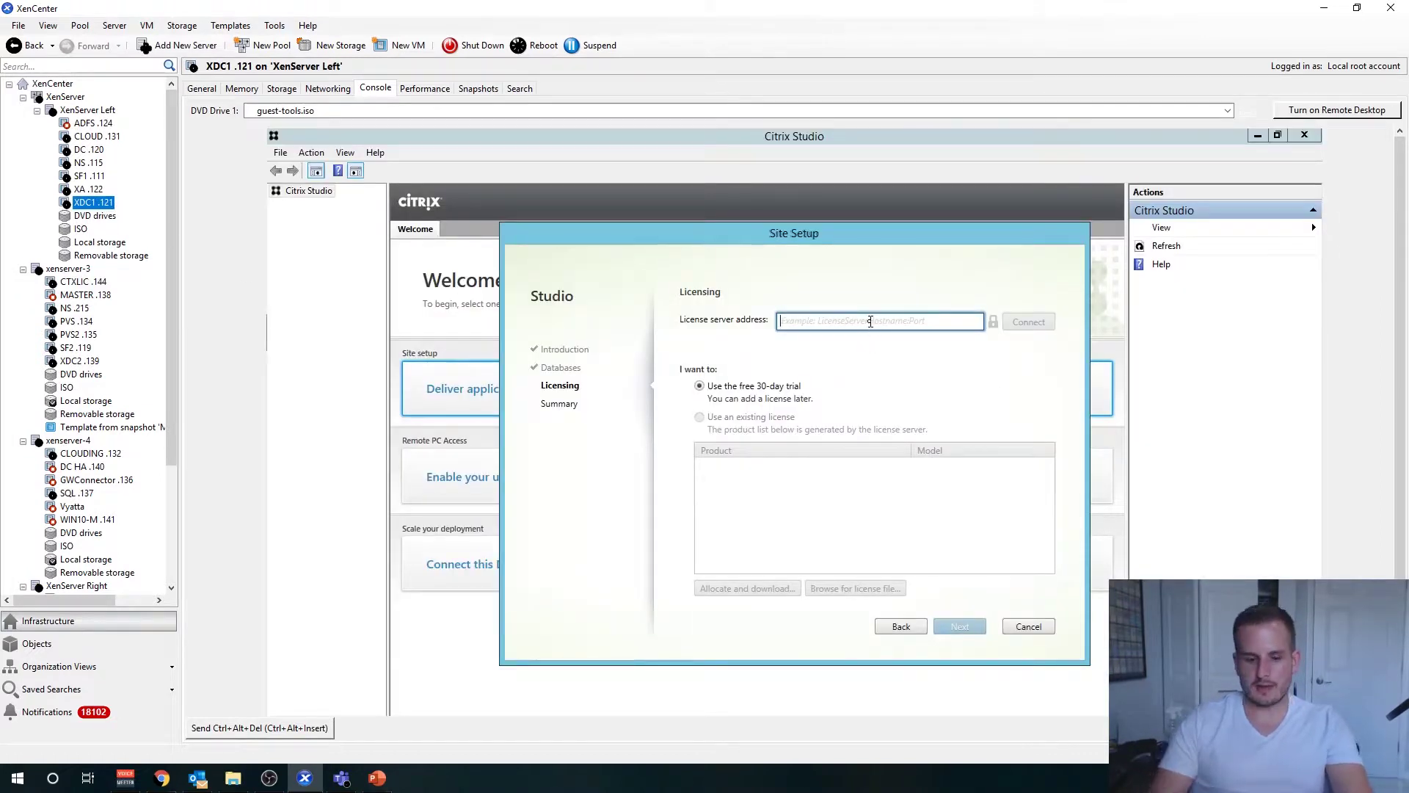
type("ryAN-")
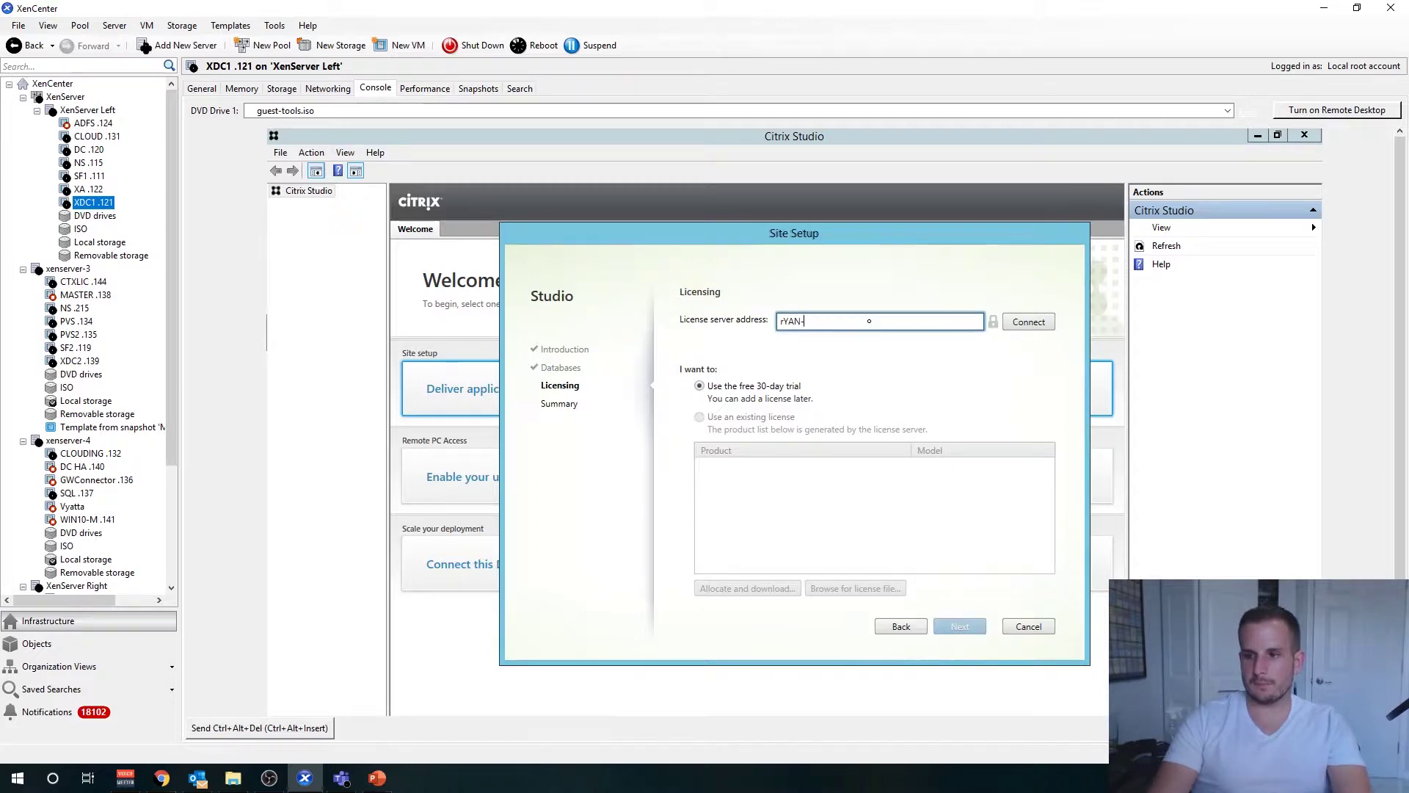
key("BackSpace")
key("BackSpace")
key("BackSpace")
key("BackSpace")
key("BackSpace")
type("RYAN-LIC")
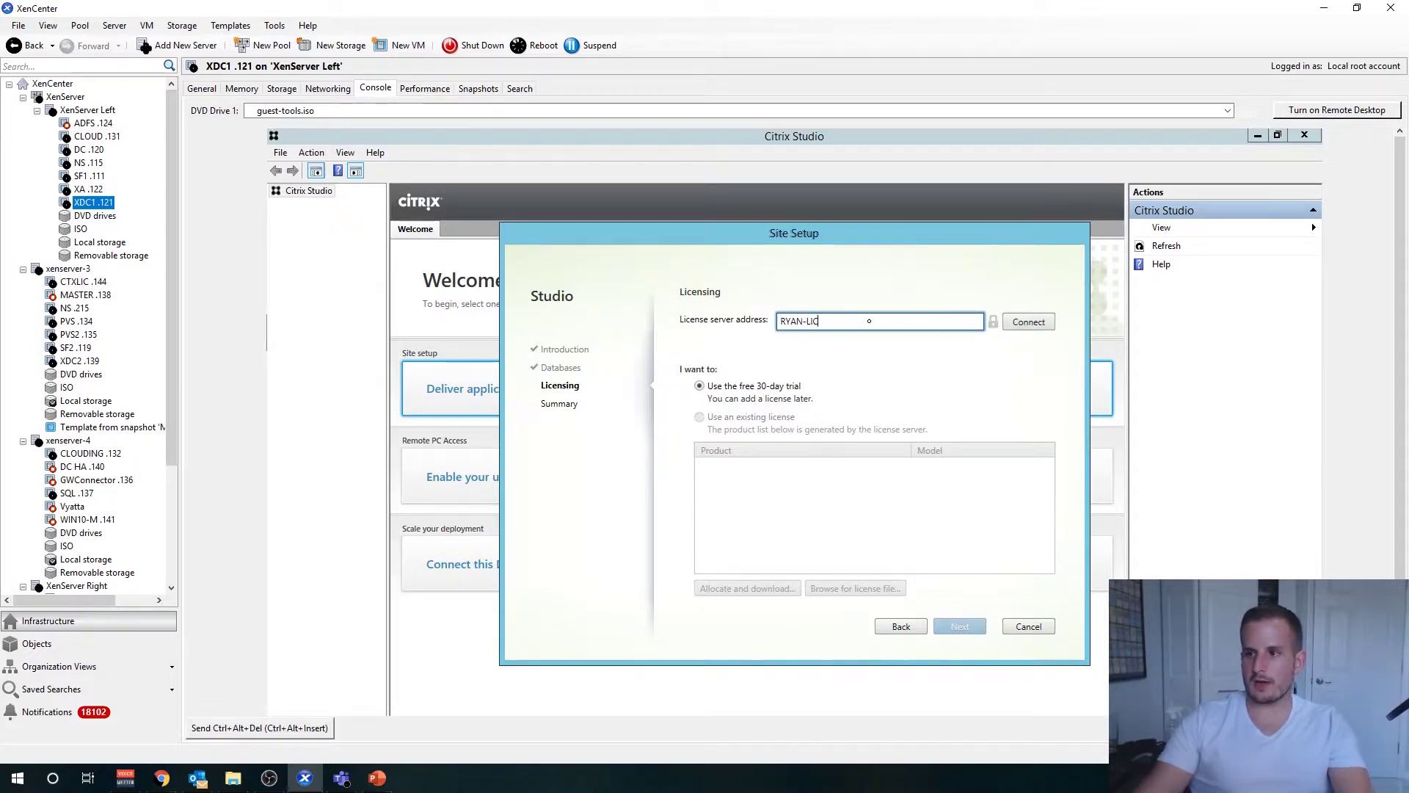
left_click(1024, 323)
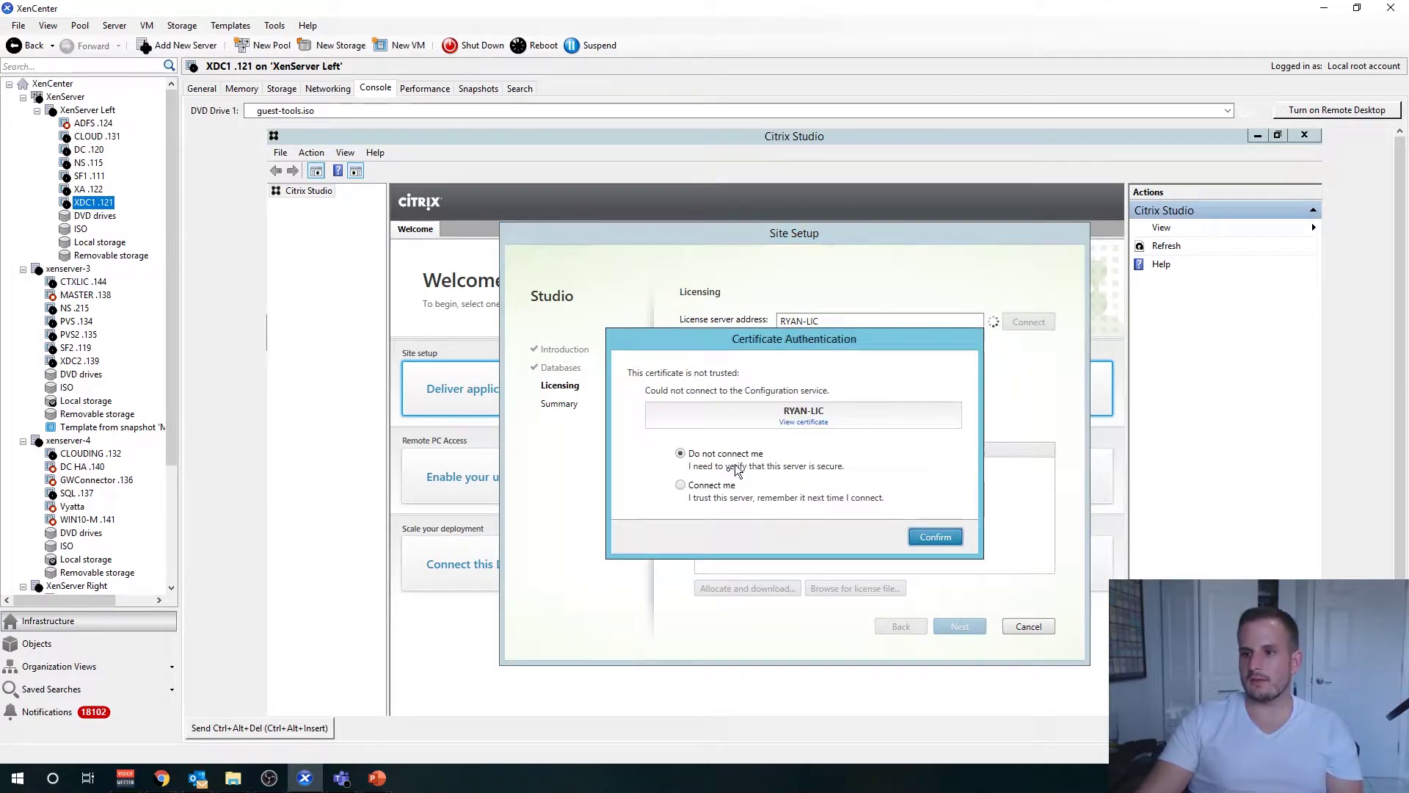
left_click(716, 485)
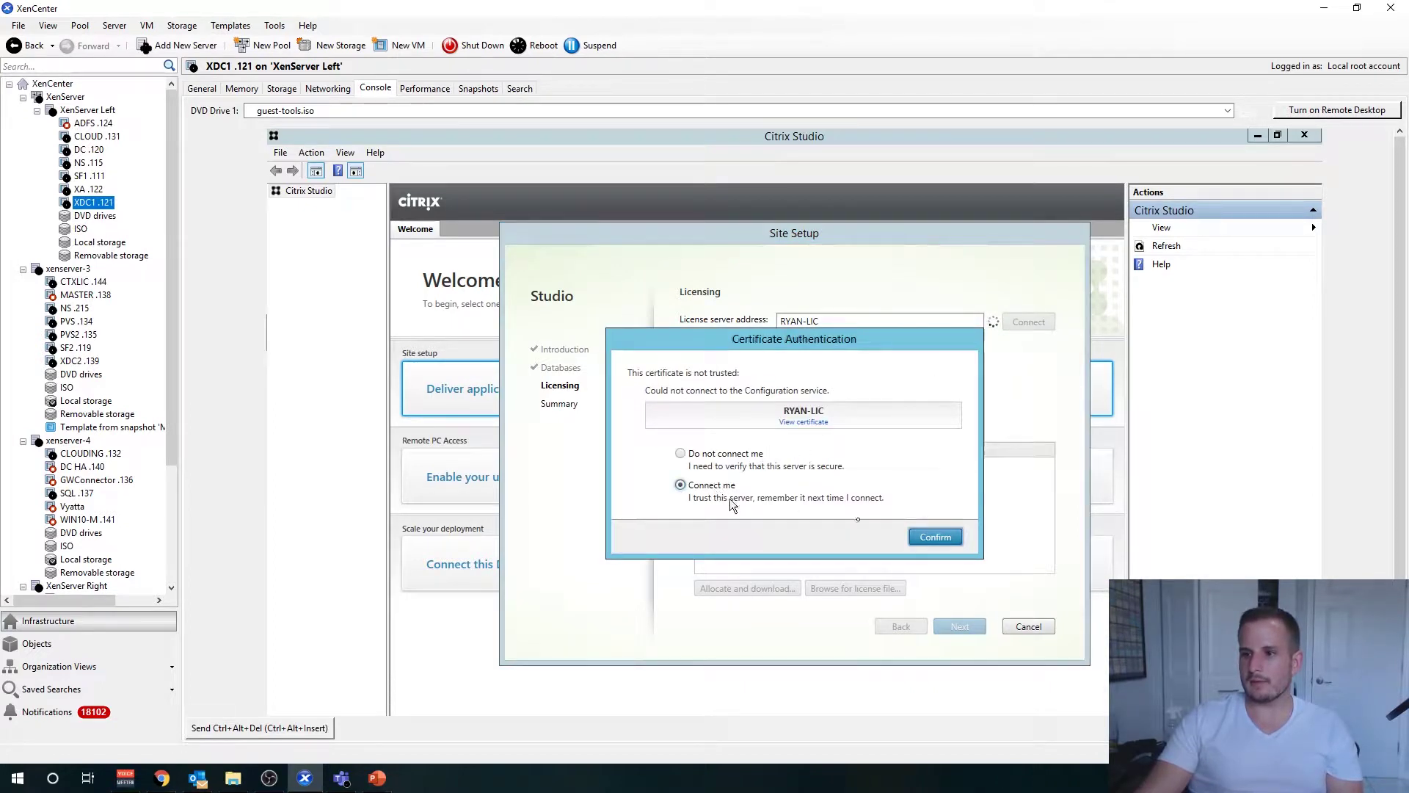
left_click(935, 538)
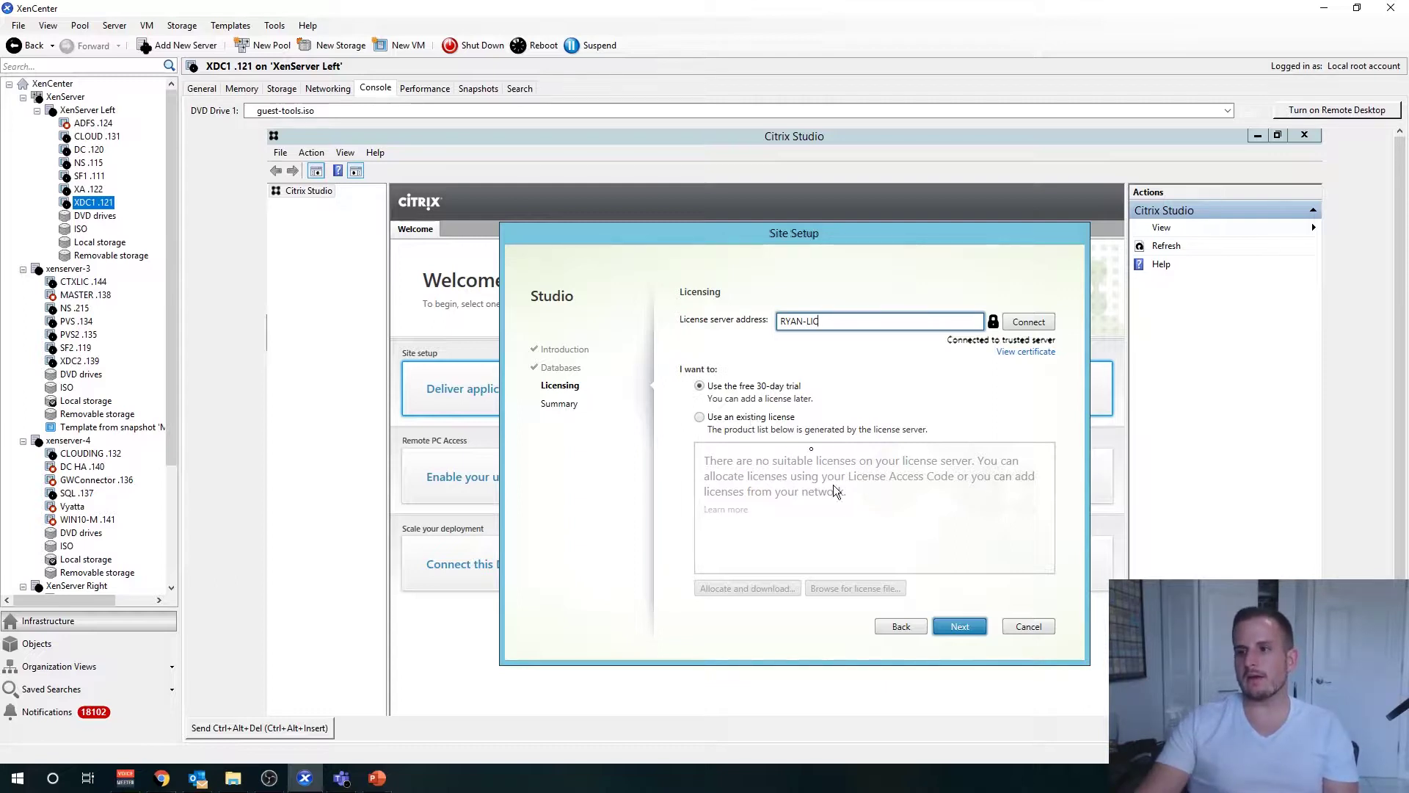
left_click(769, 417)
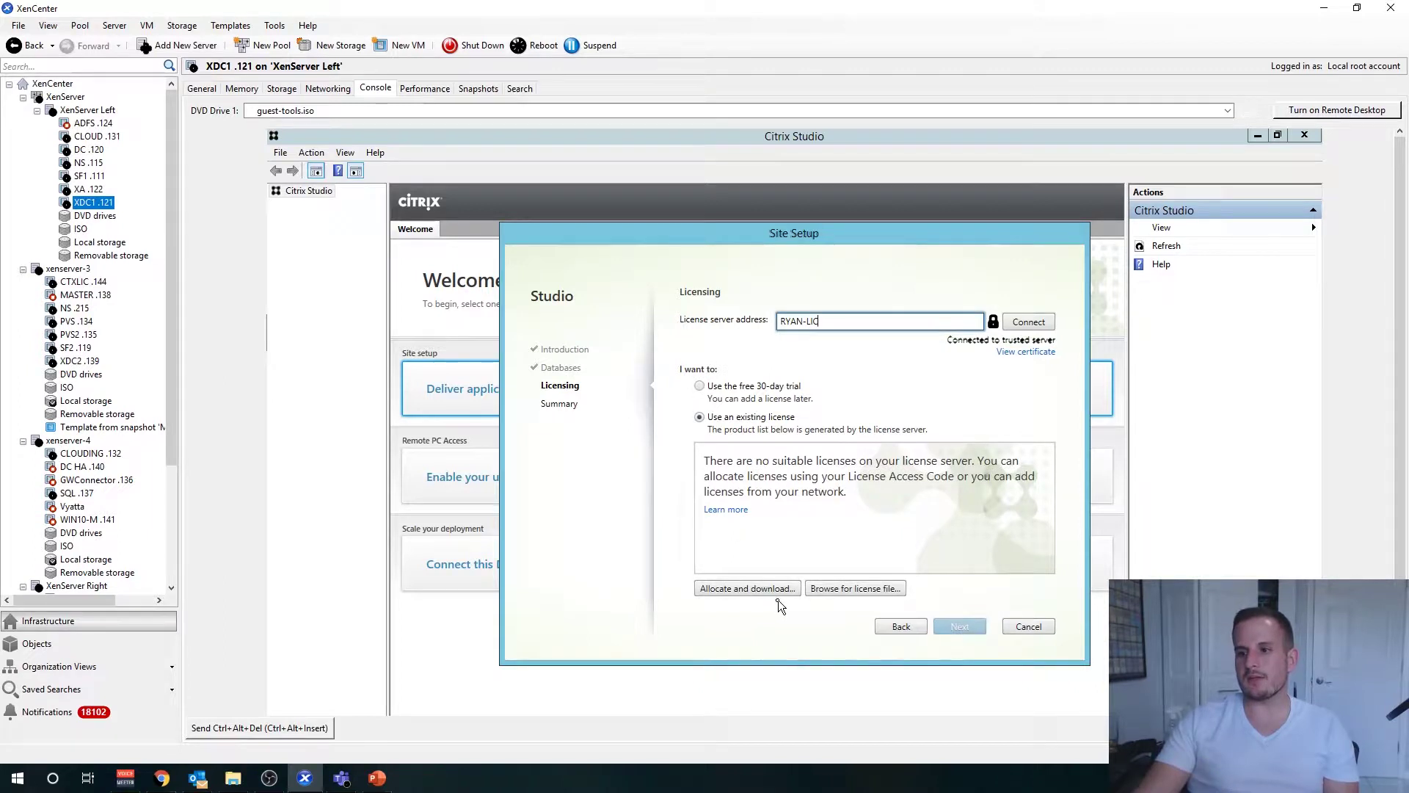
left_click(745, 390)
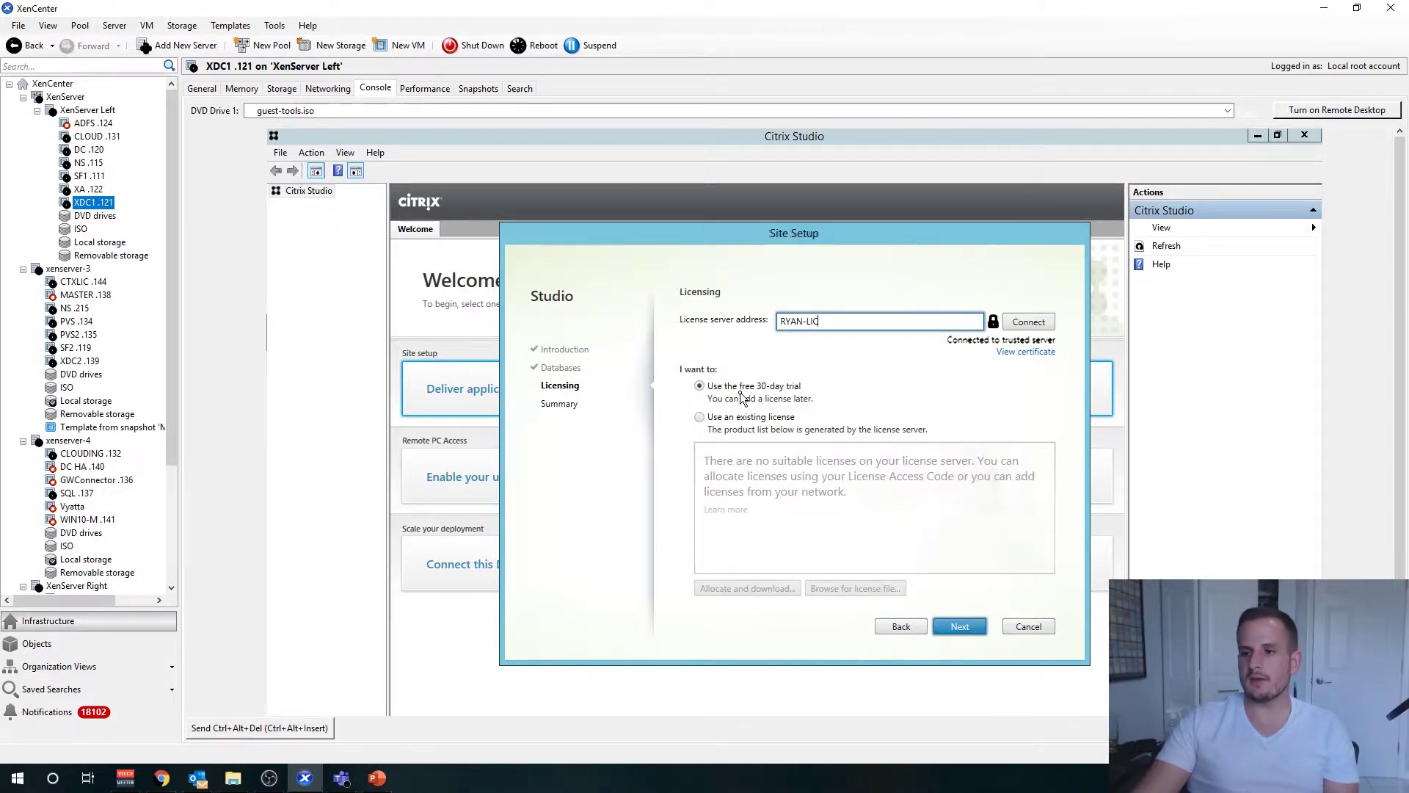
Step: Review the Site Setup summary and finish, letting the site databases be created
left_click(967, 628)
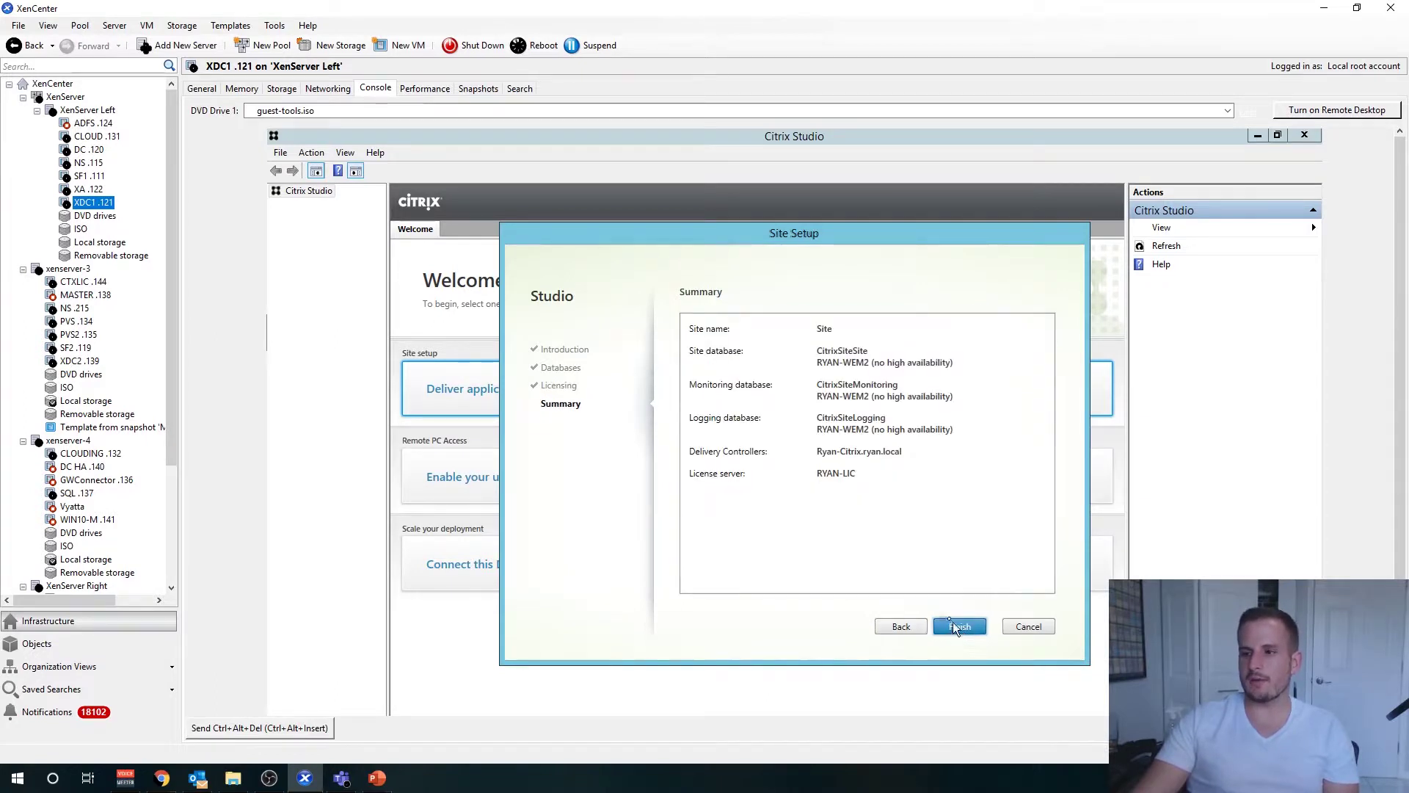
left_click(960, 628)
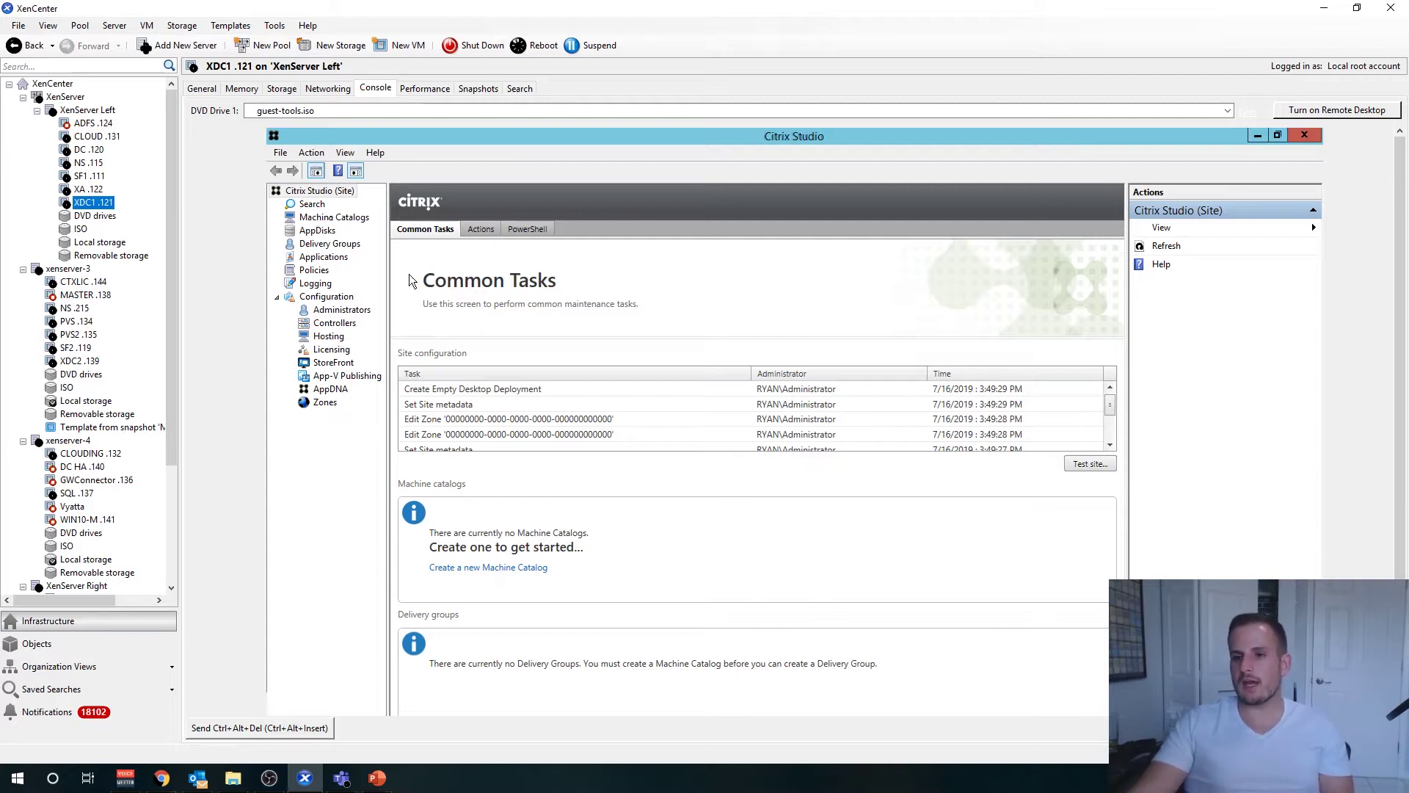
Step: Review the site's Machine Catalogs, Policies and Licensing in Studio, dismissing the Policies welcome screen
left_click(323, 219)
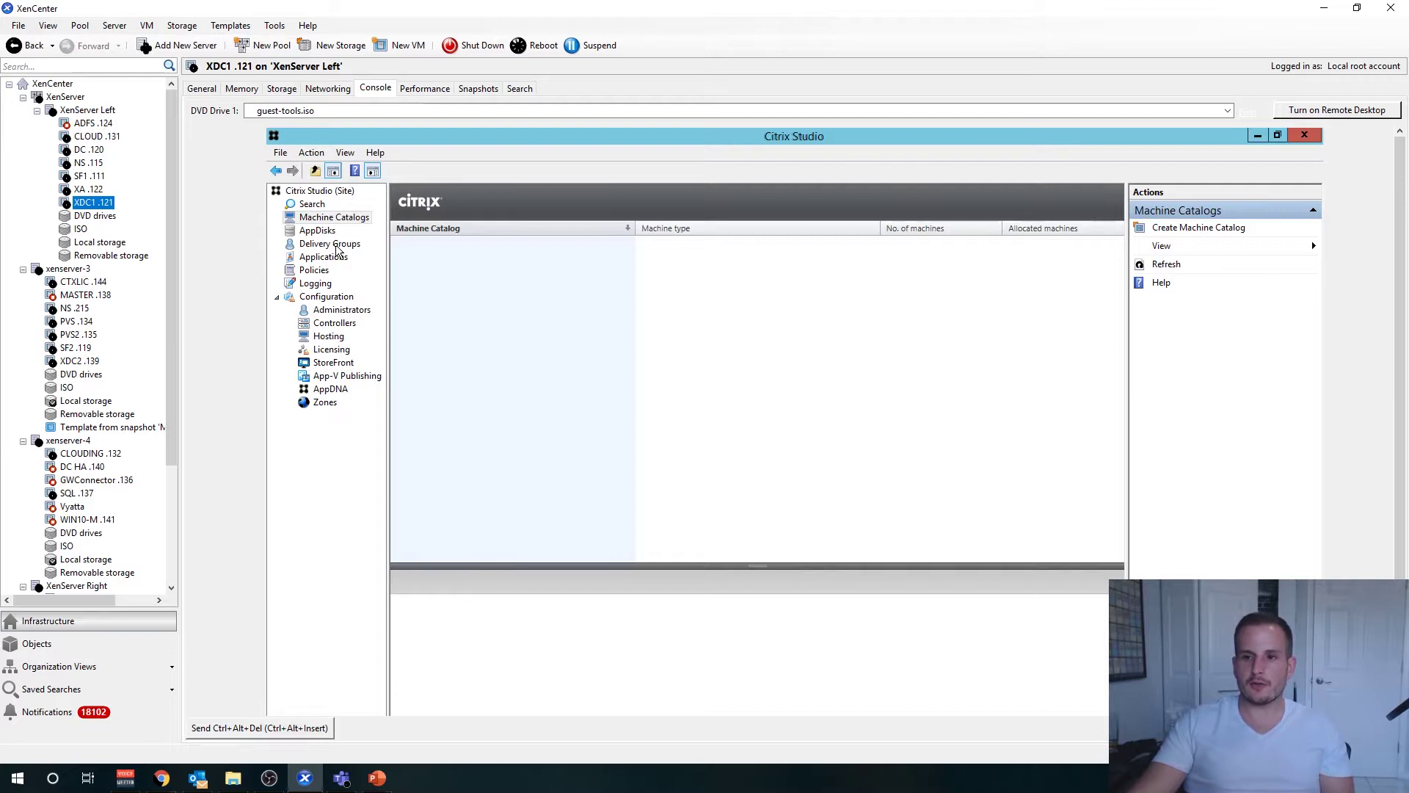
left_click(321, 271)
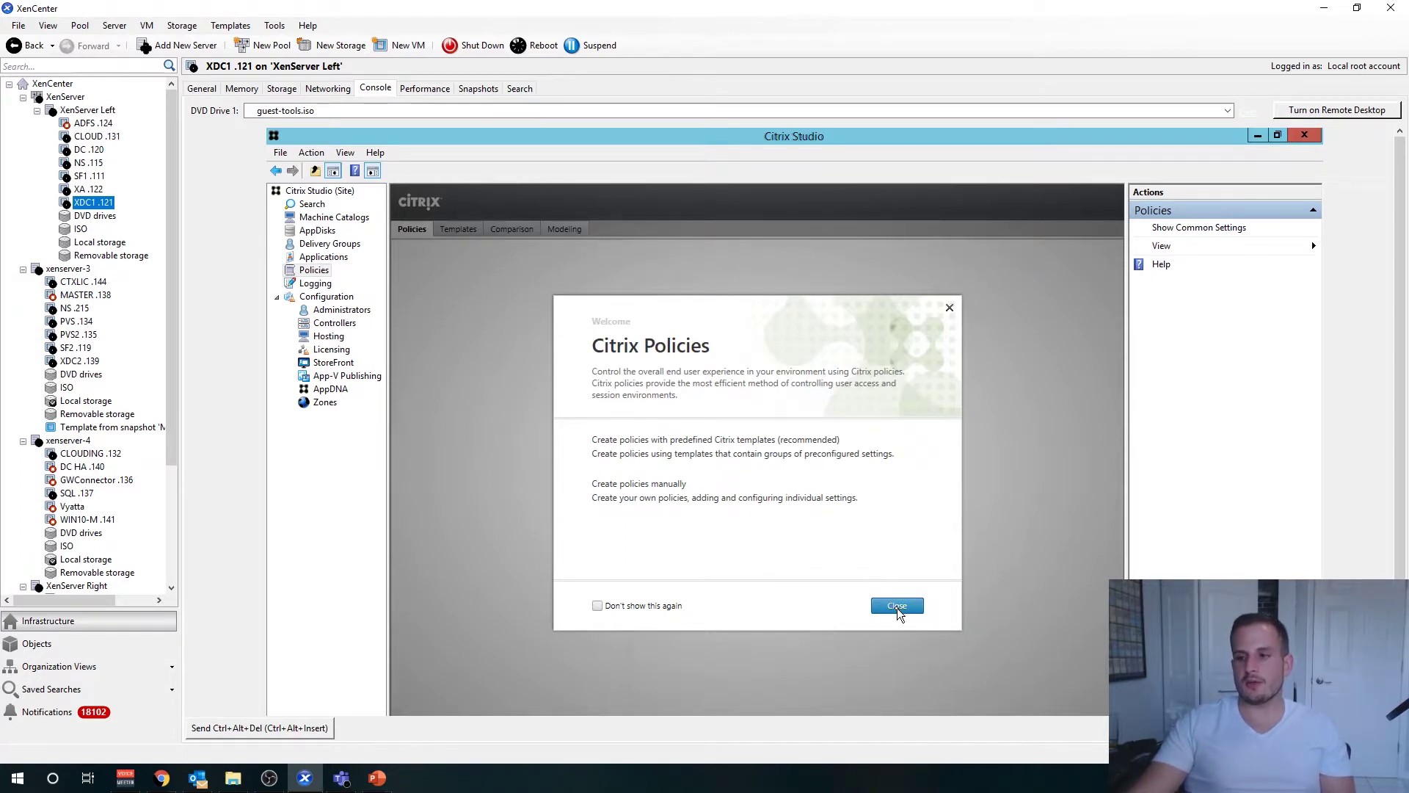
left_click(897, 606)
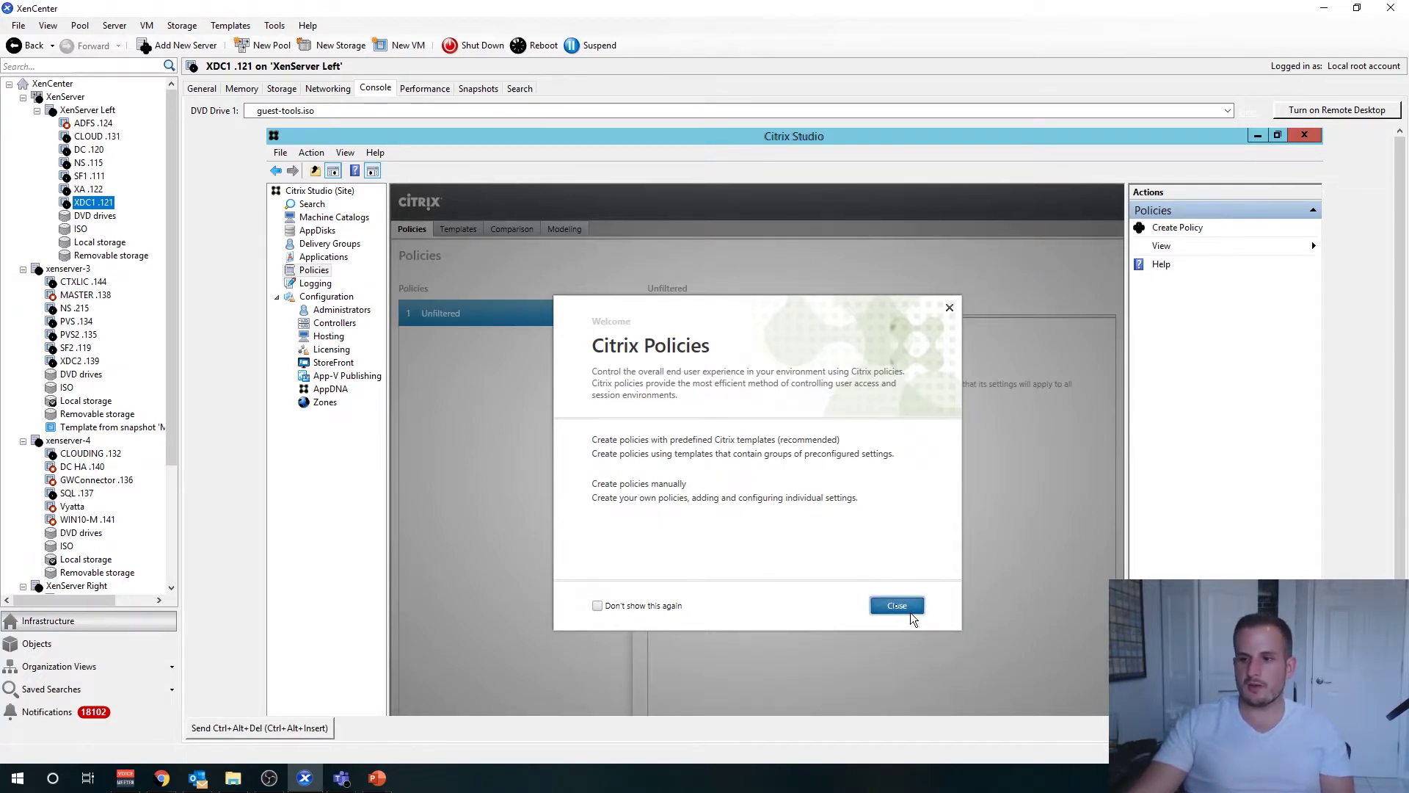
left_click(325, 350)
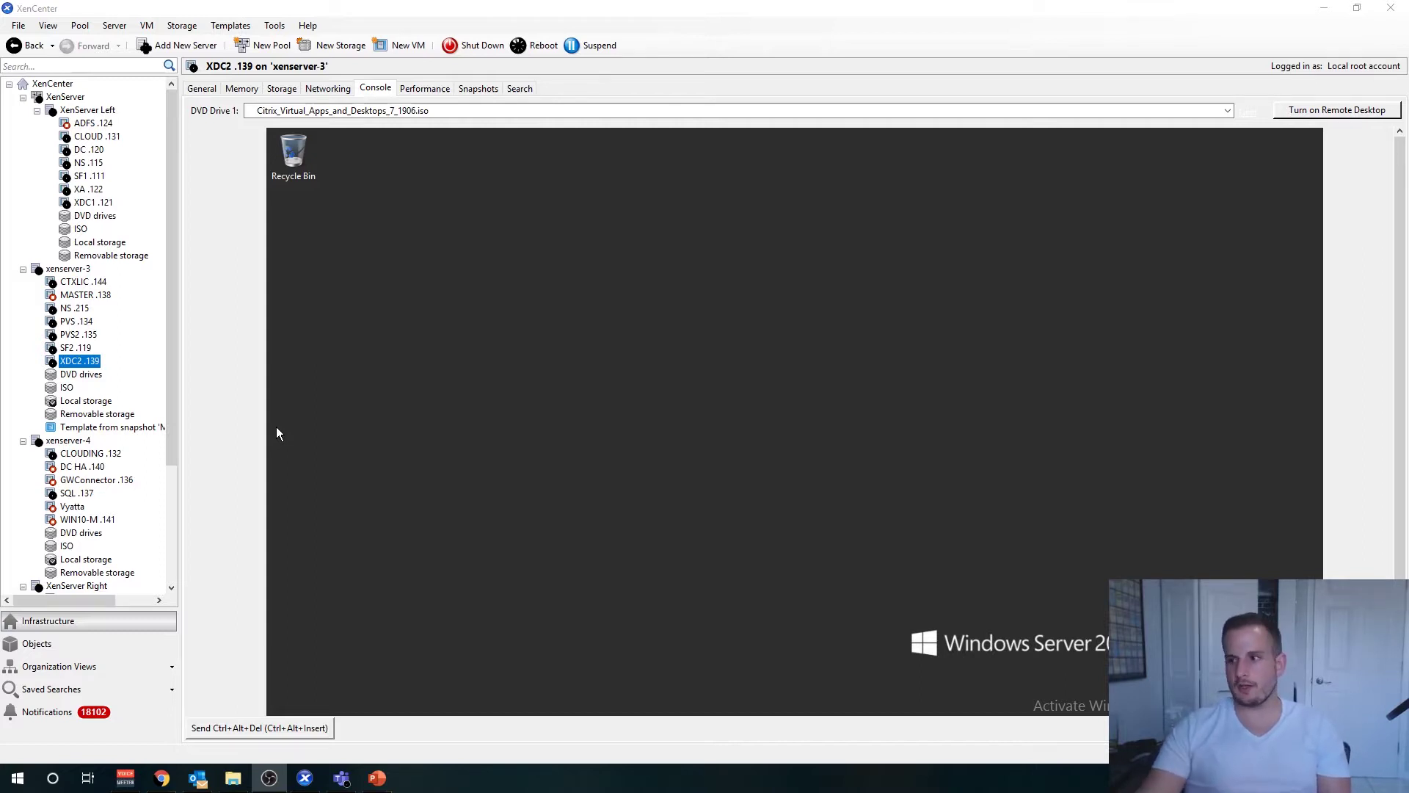
Step: Launch the CVAD 1906 installer from XDC2's DVD drive and choose to install the Delivery Controller
left_click(277, 434)
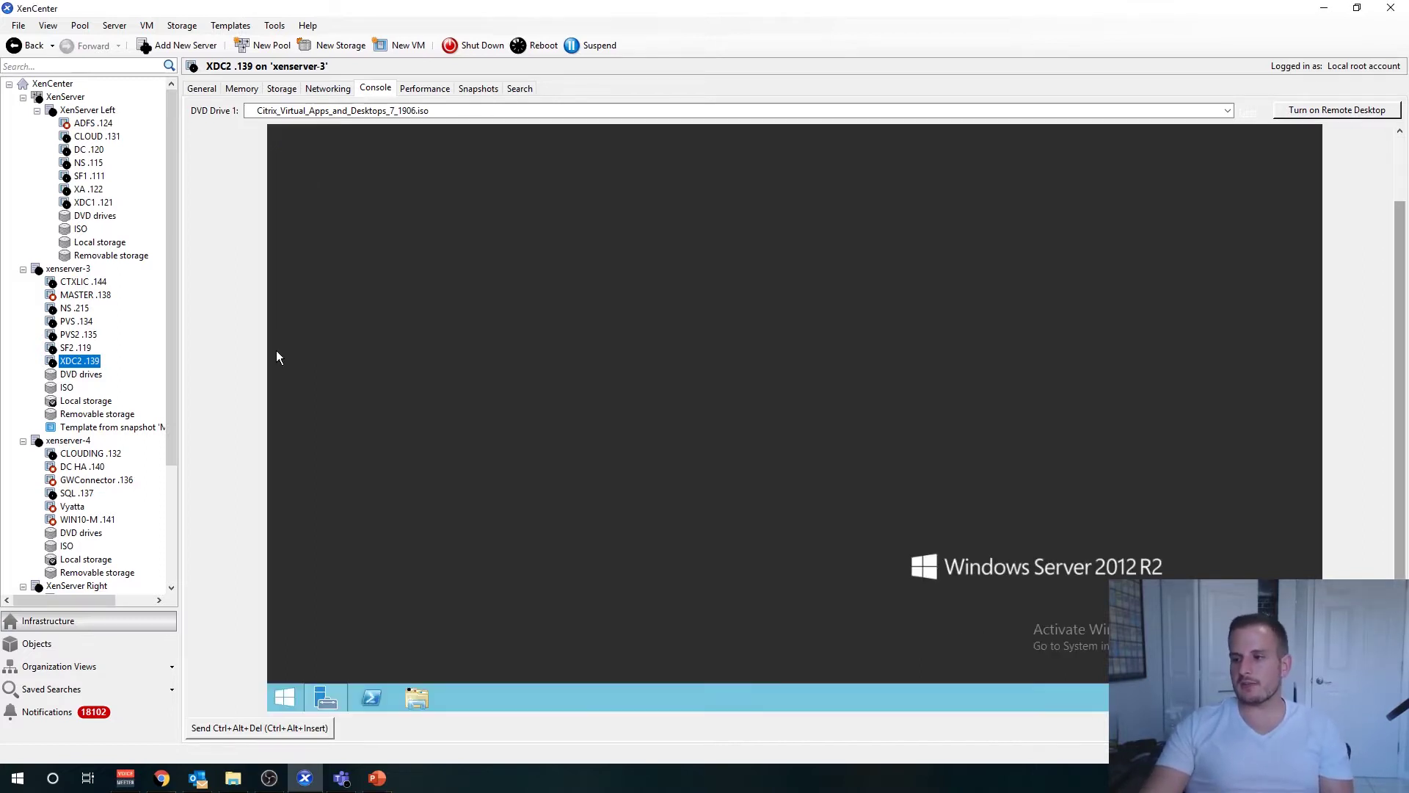
left_click(418, 698)
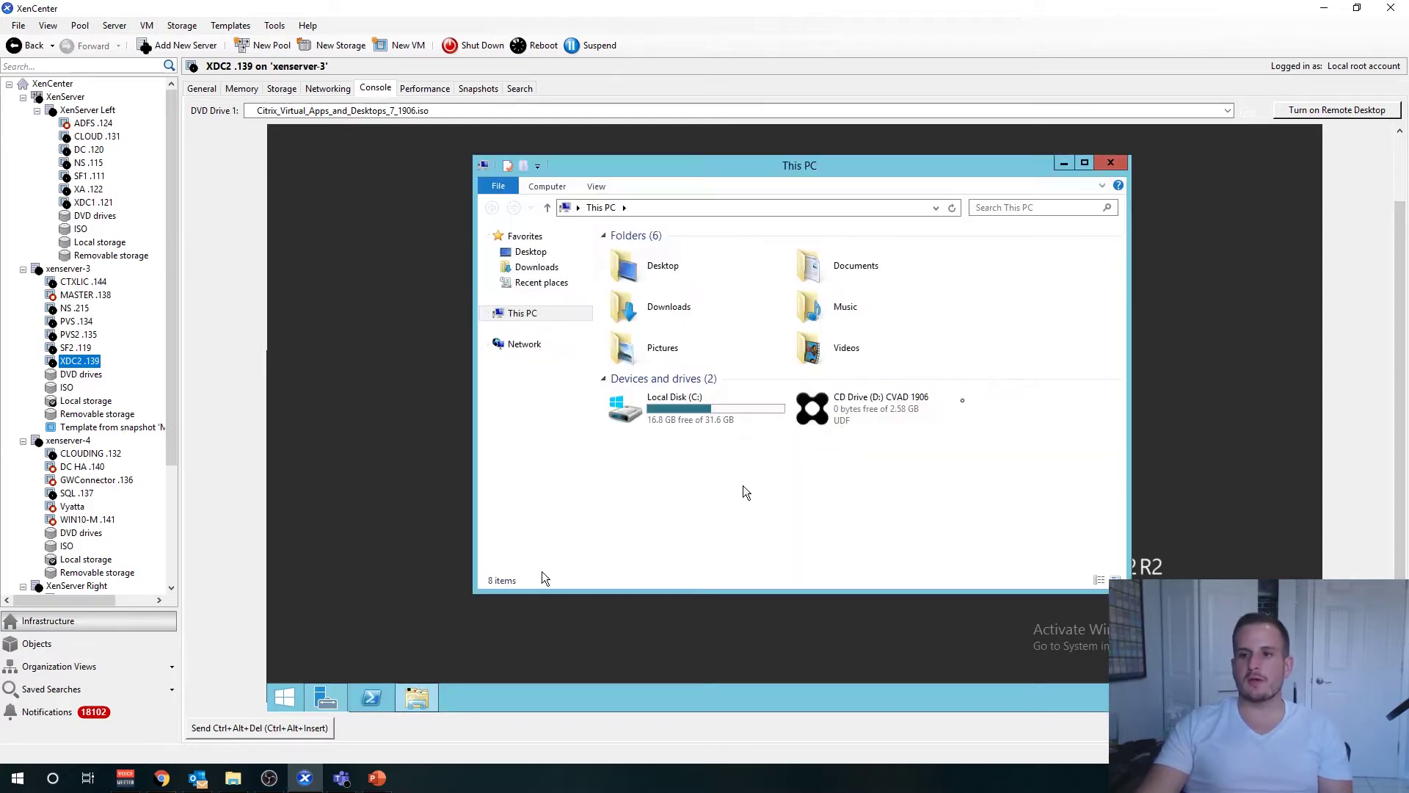
double_click(927, 410)
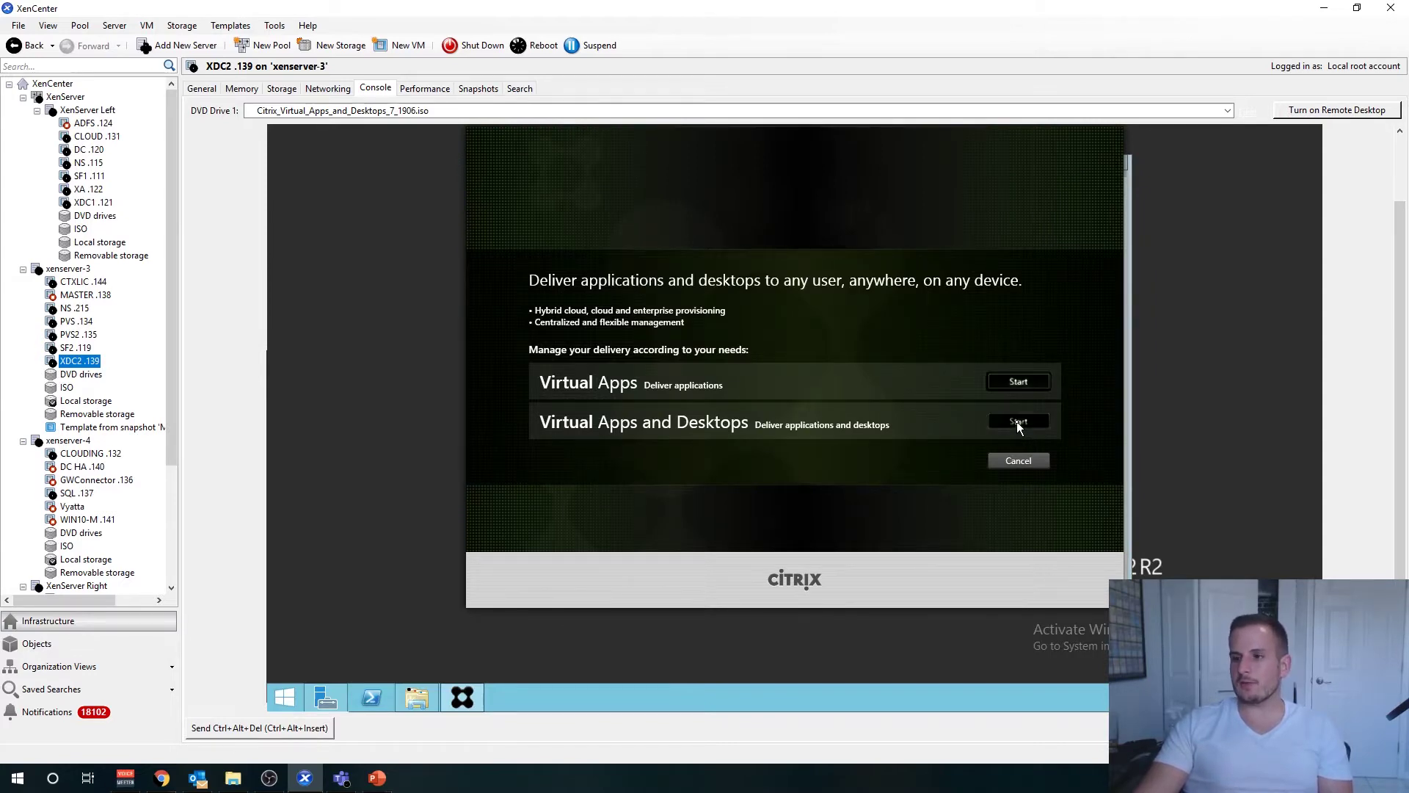
left_click(1019, 423)
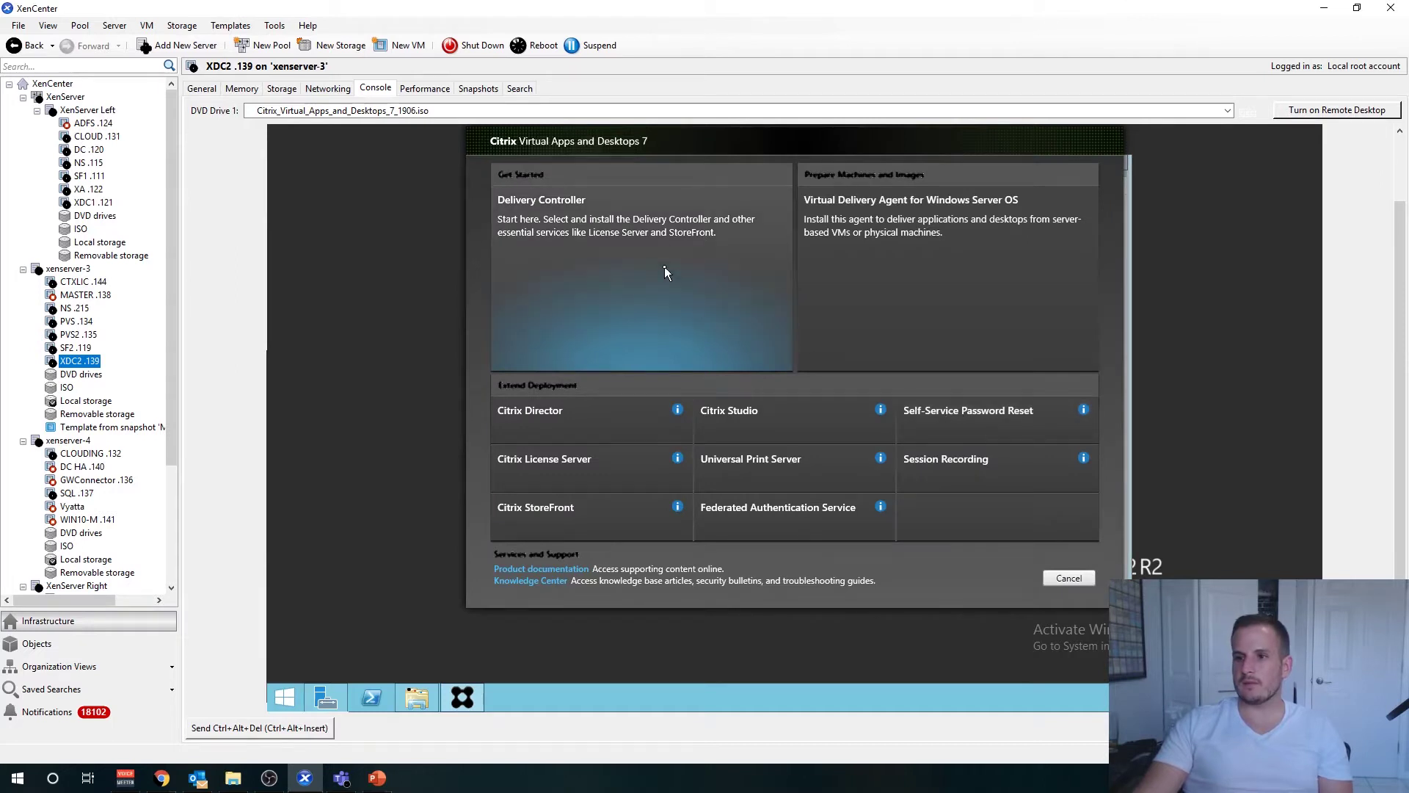
left_click(634, 266)
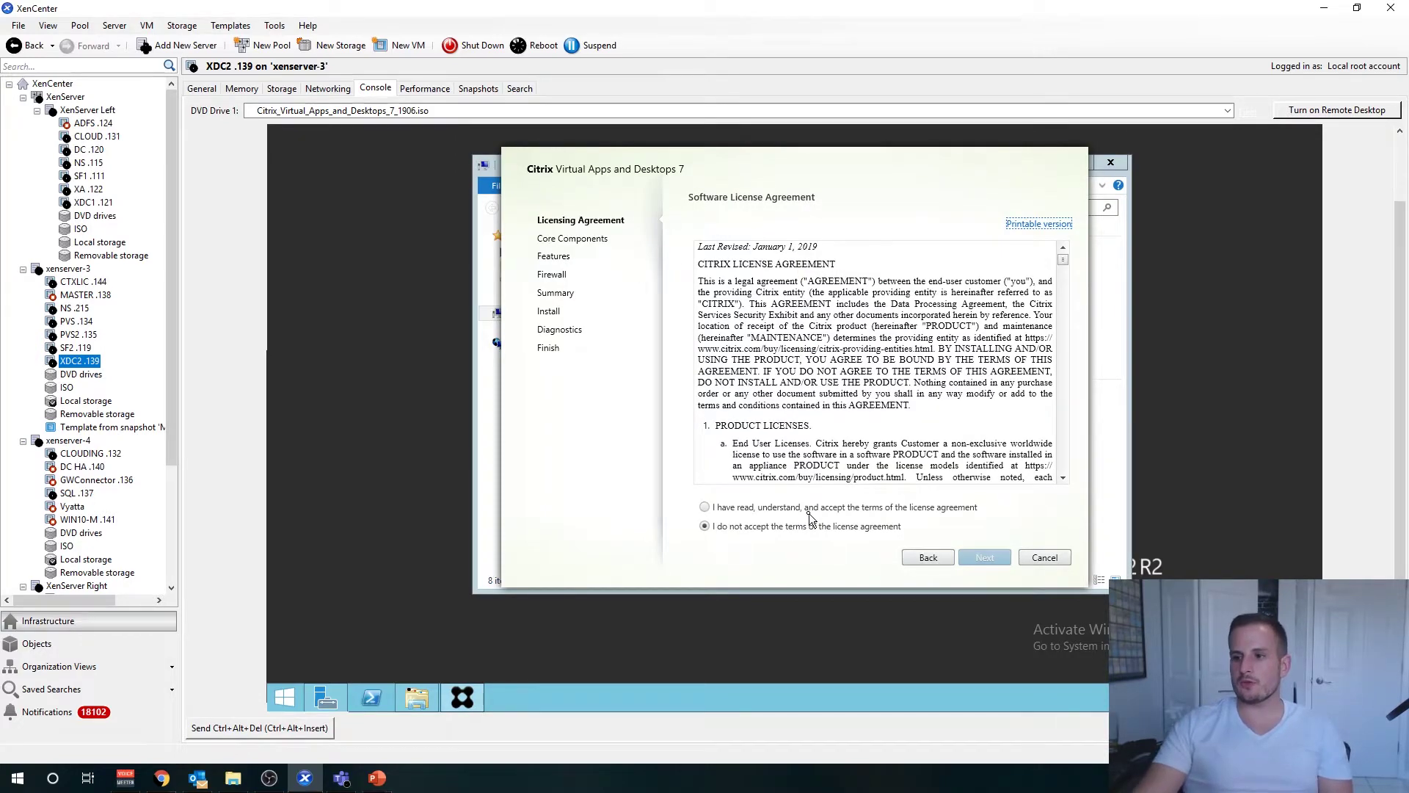
Step: Accept the license agreement and deselect StoreFront and License Server from the core components
left_click(810, 508)
left_click(997, 551)
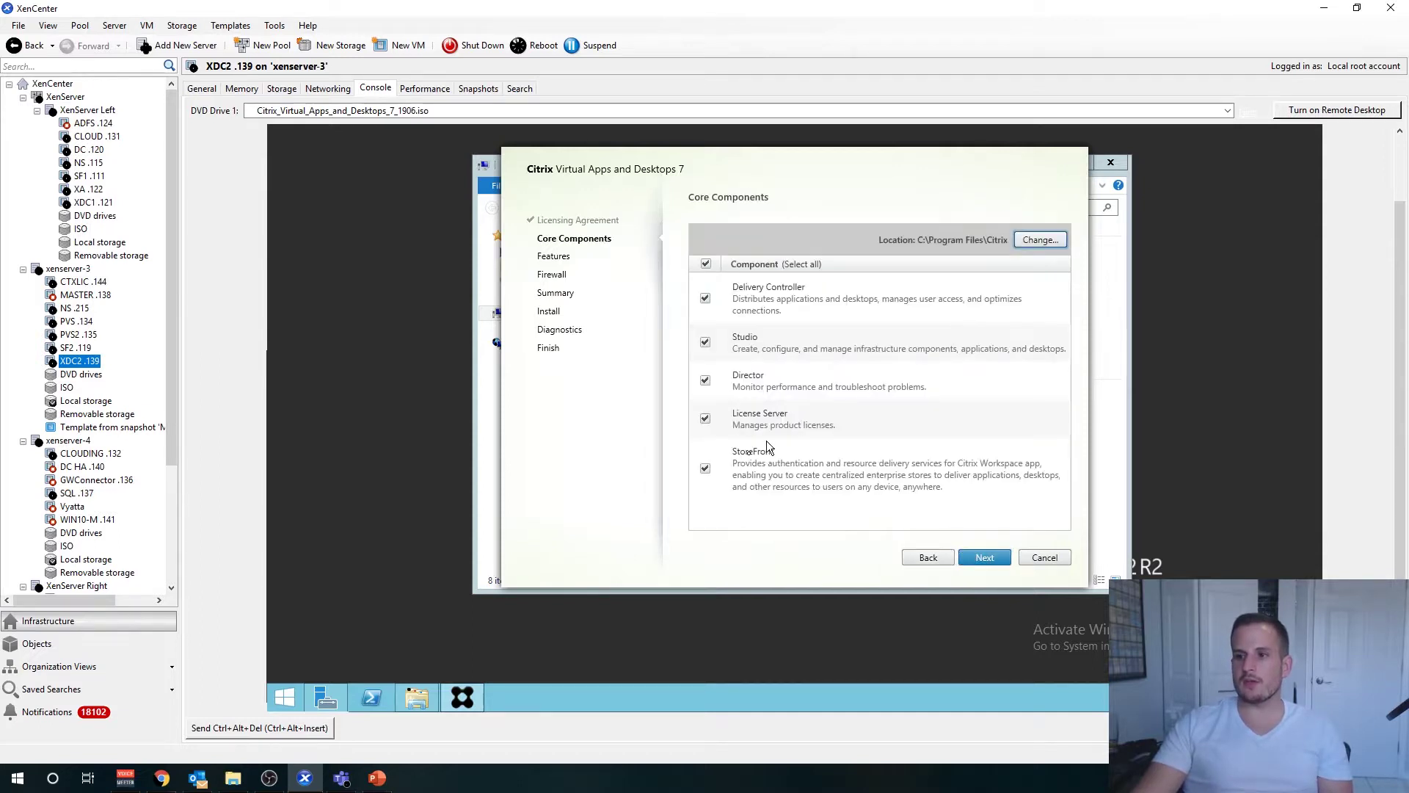
left_click(706, 468)
left_click(706, 418)
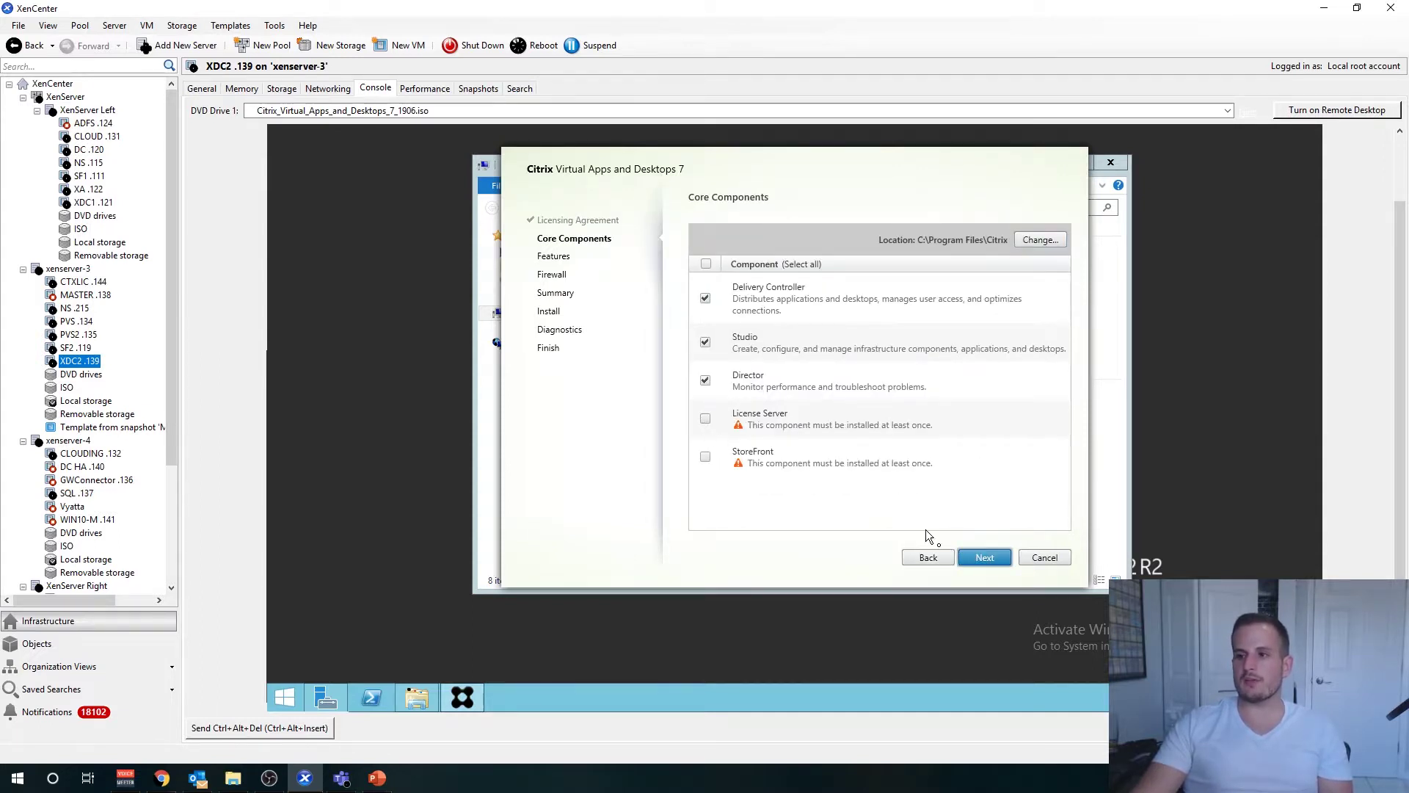
left_click(989, 557)
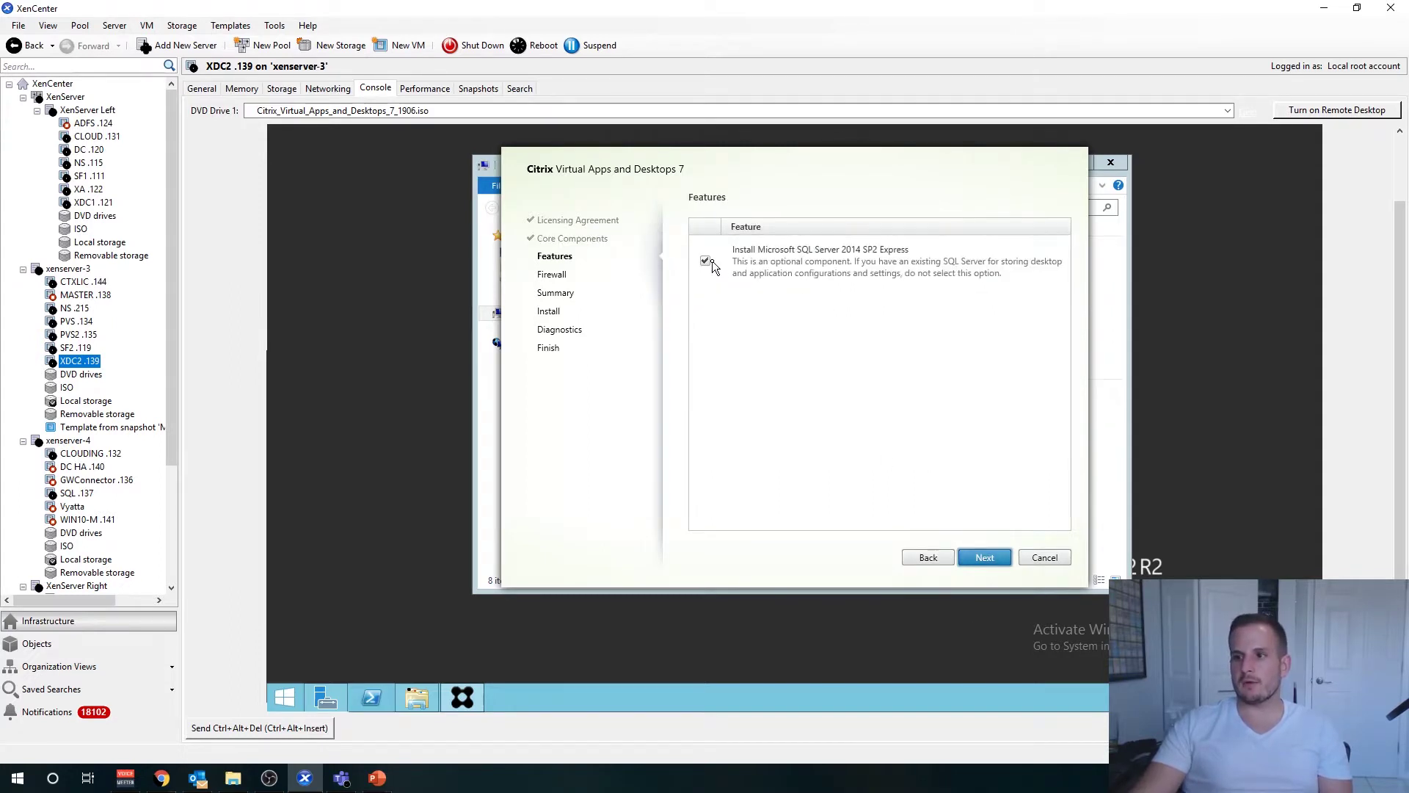
Step: Keep the default features and automatic firewall rules, then start the installation
left_click(982, 560)
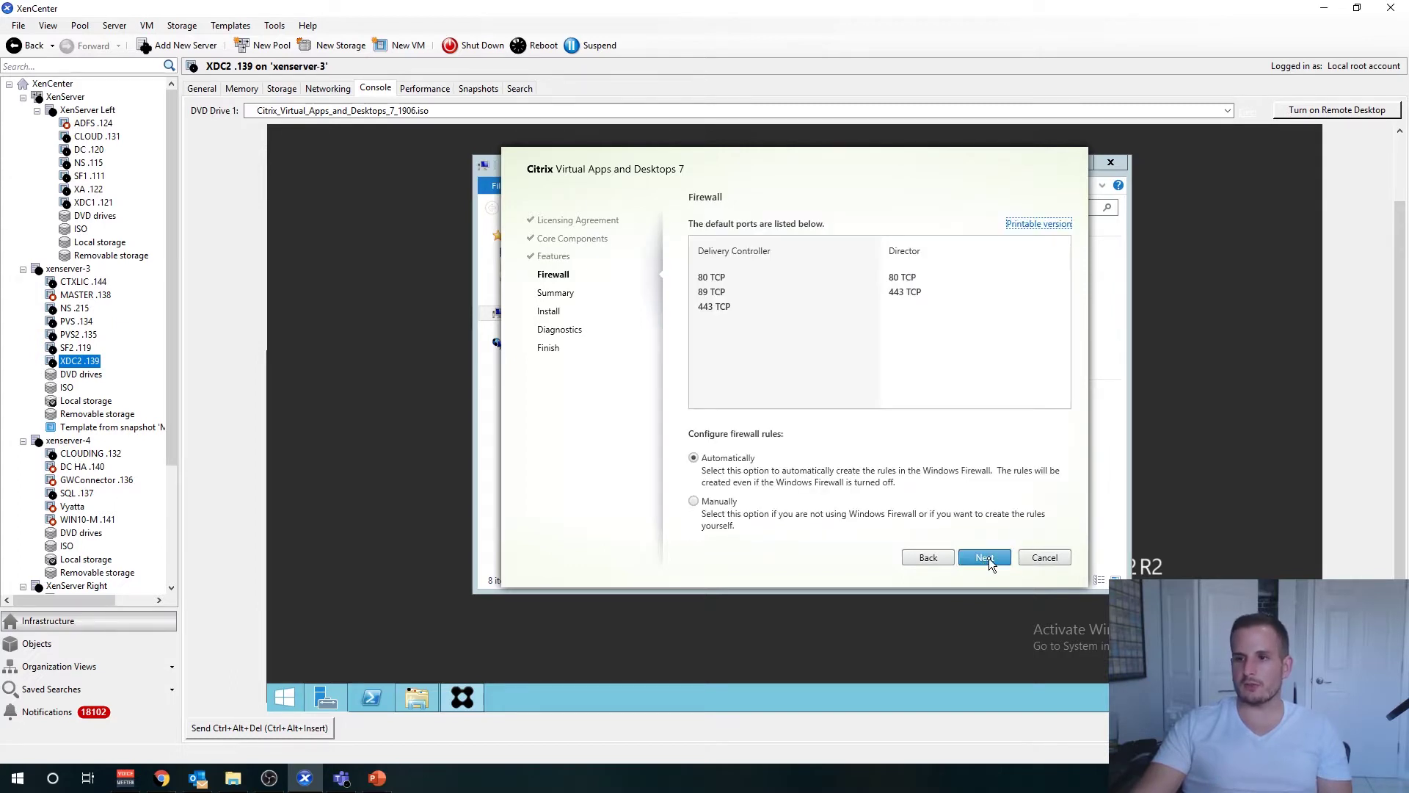
left_click(989, 558)
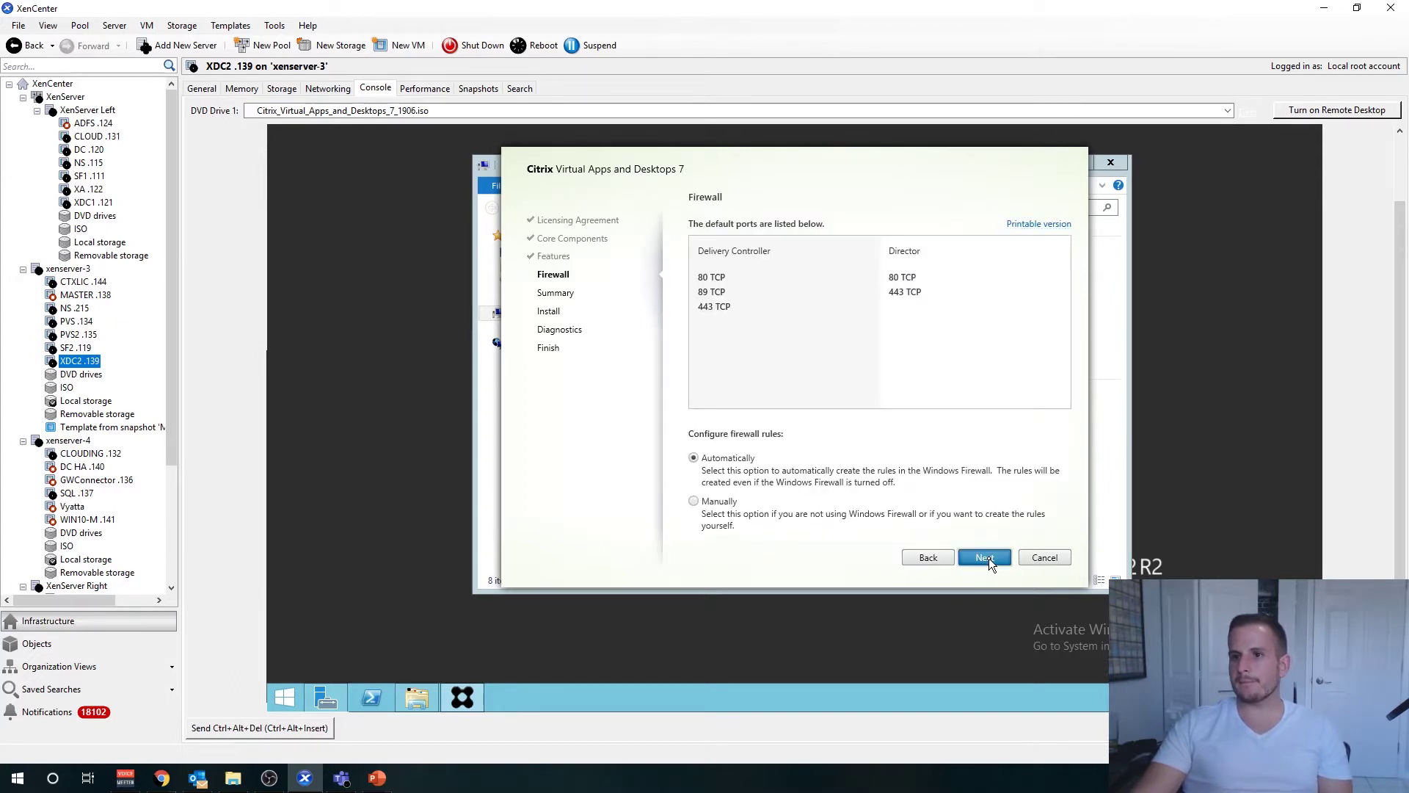
left_click(985, 559)
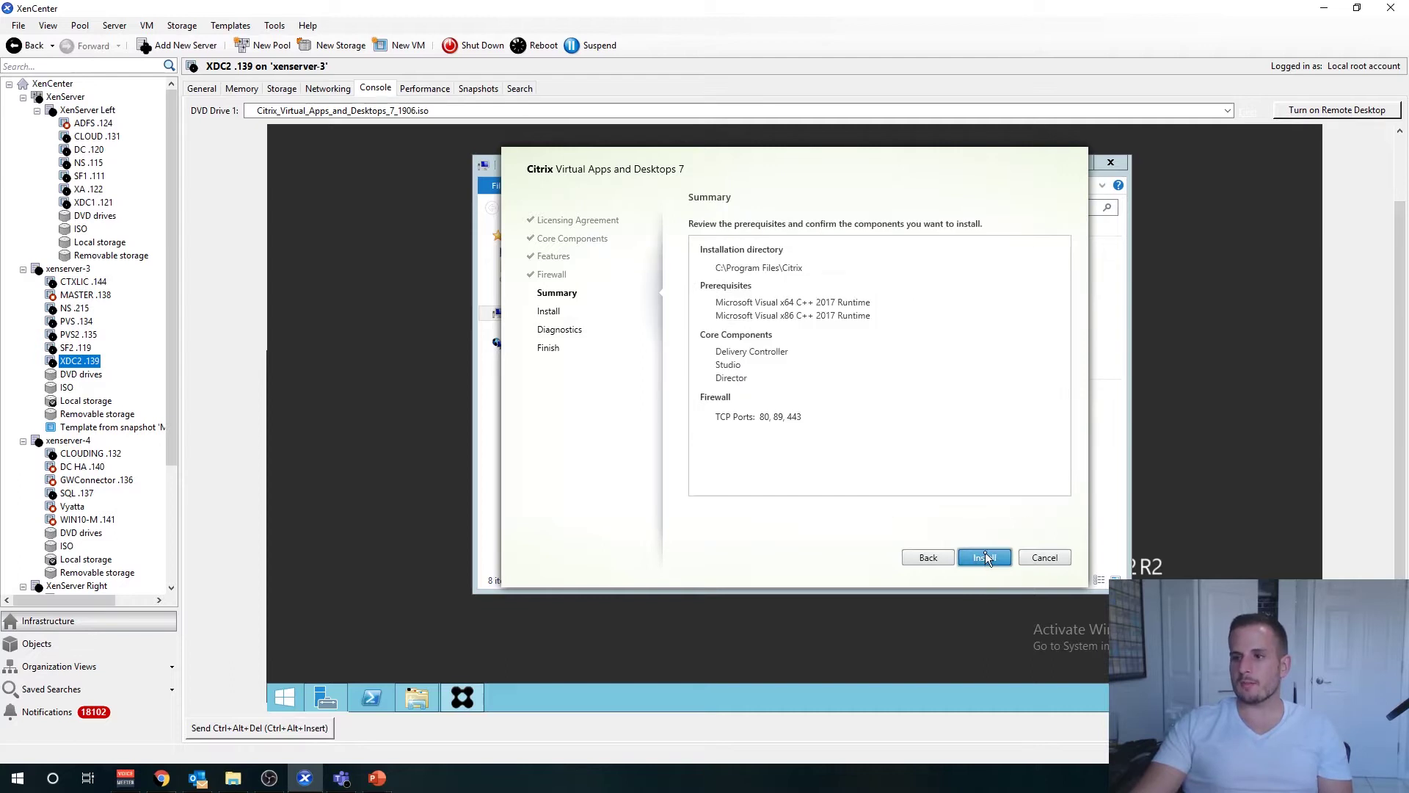
left_click(986, 558)
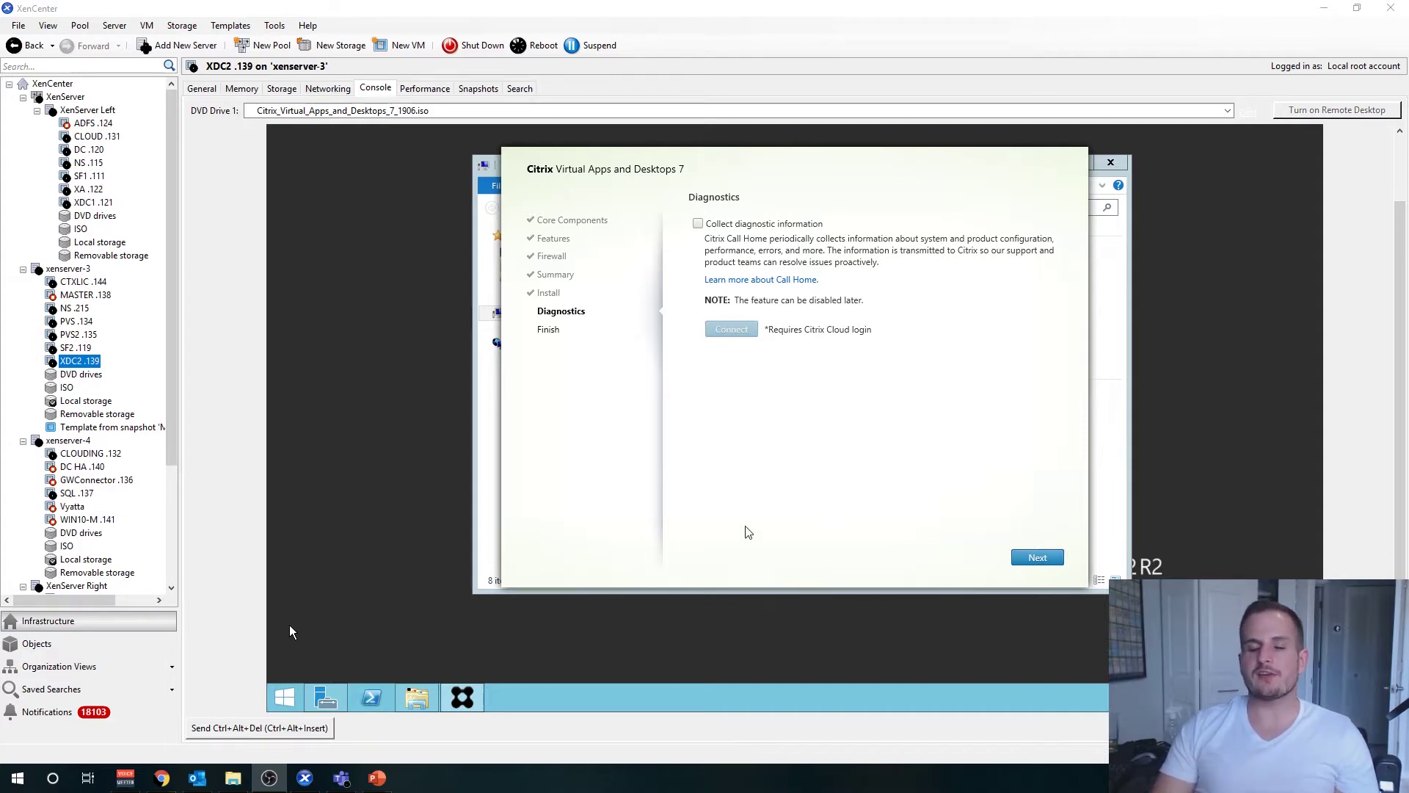
Step: Skip diagnostic collection and finish the installer with Launch Studio left checked
left_click(1041, 558)
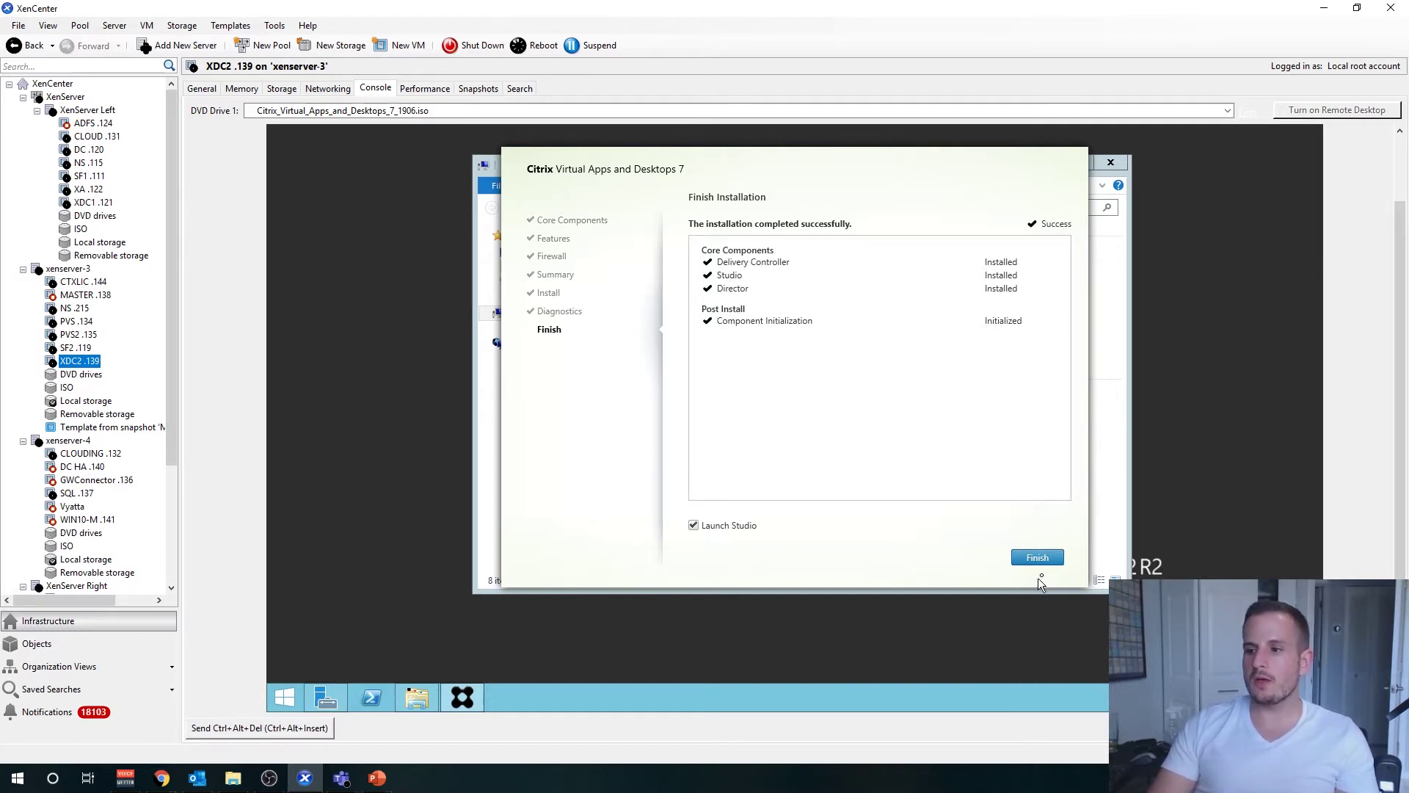
left_click(1038, 558)
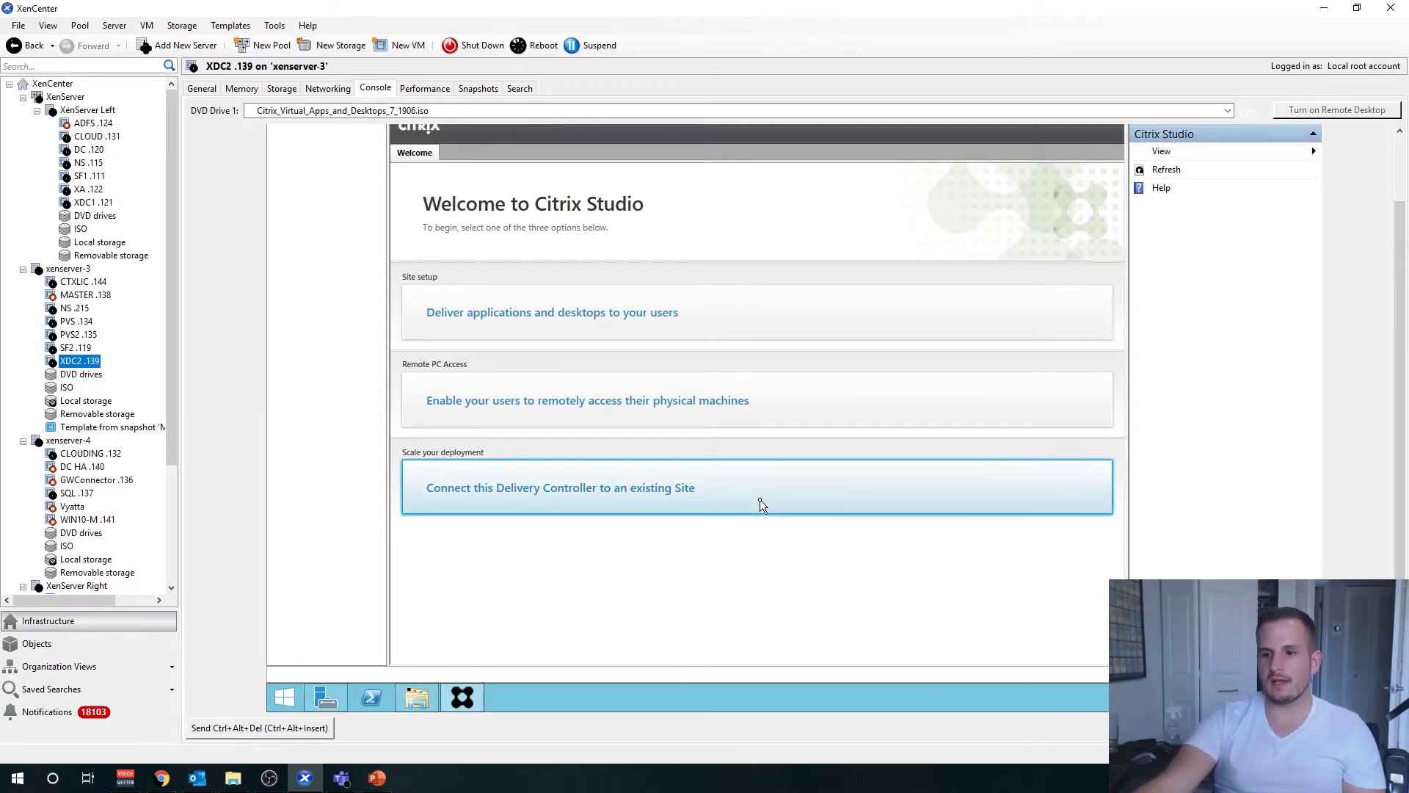
Step: Choose to connect this Delivery Controller to an existing Site in Studio
left_click(469, 482)
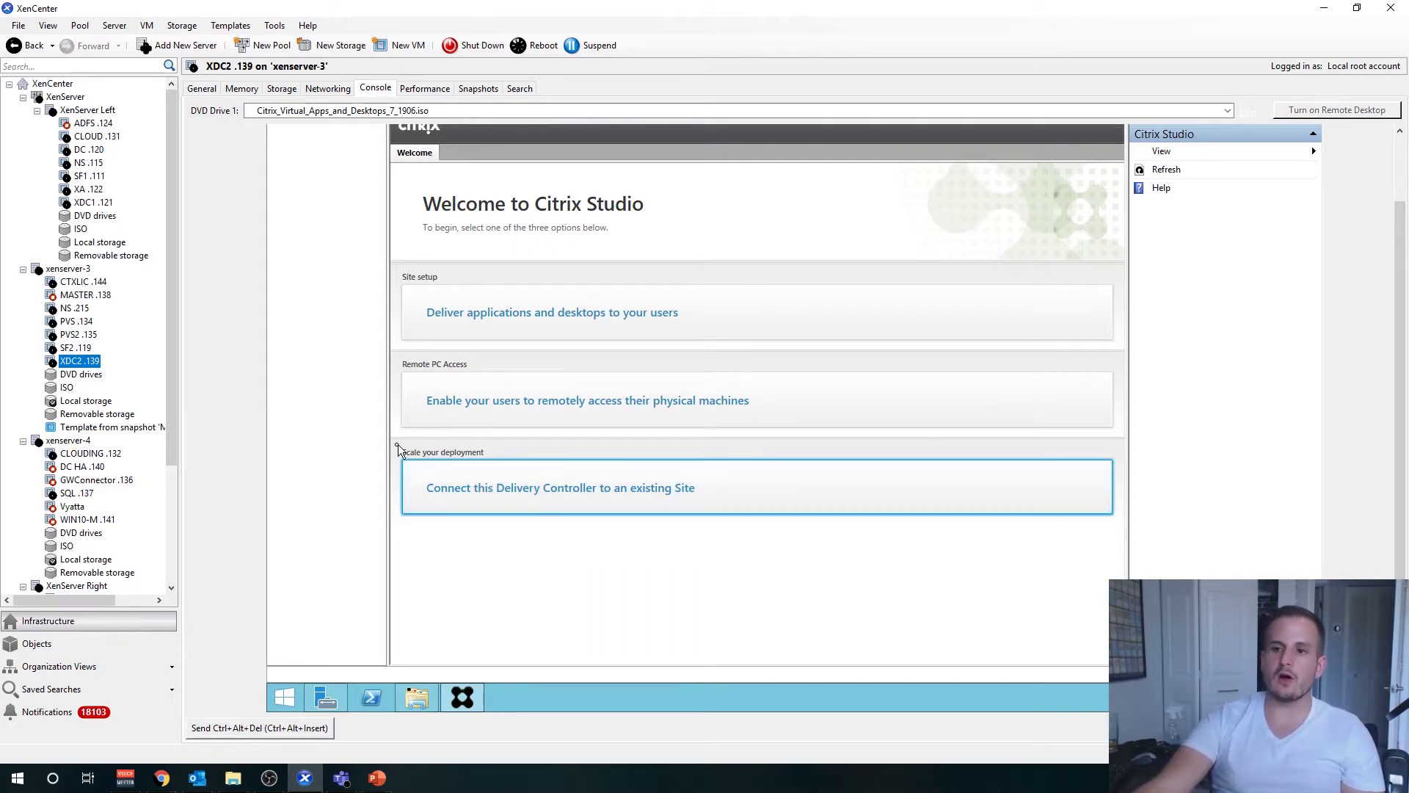
left_click(547, 491)
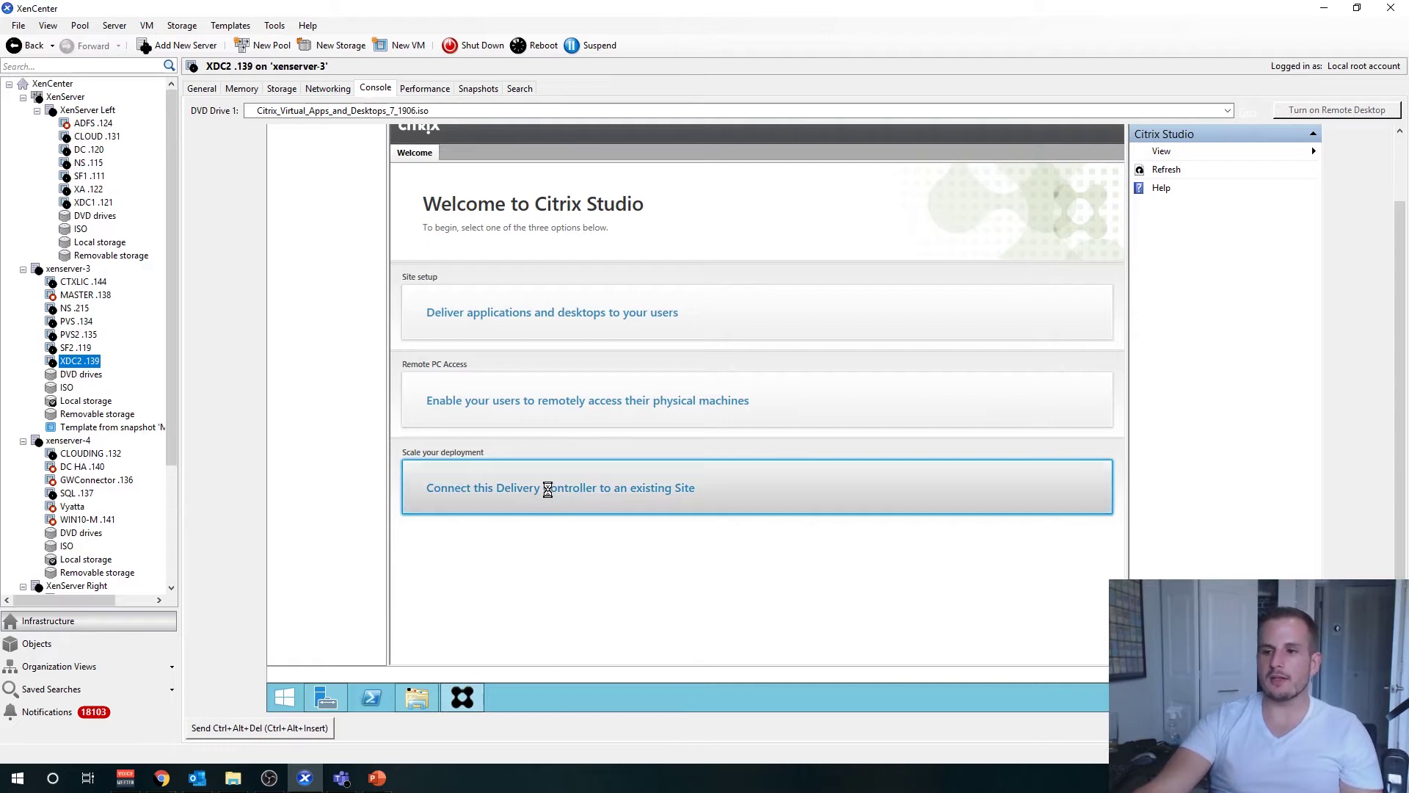
left_click(720, 370)
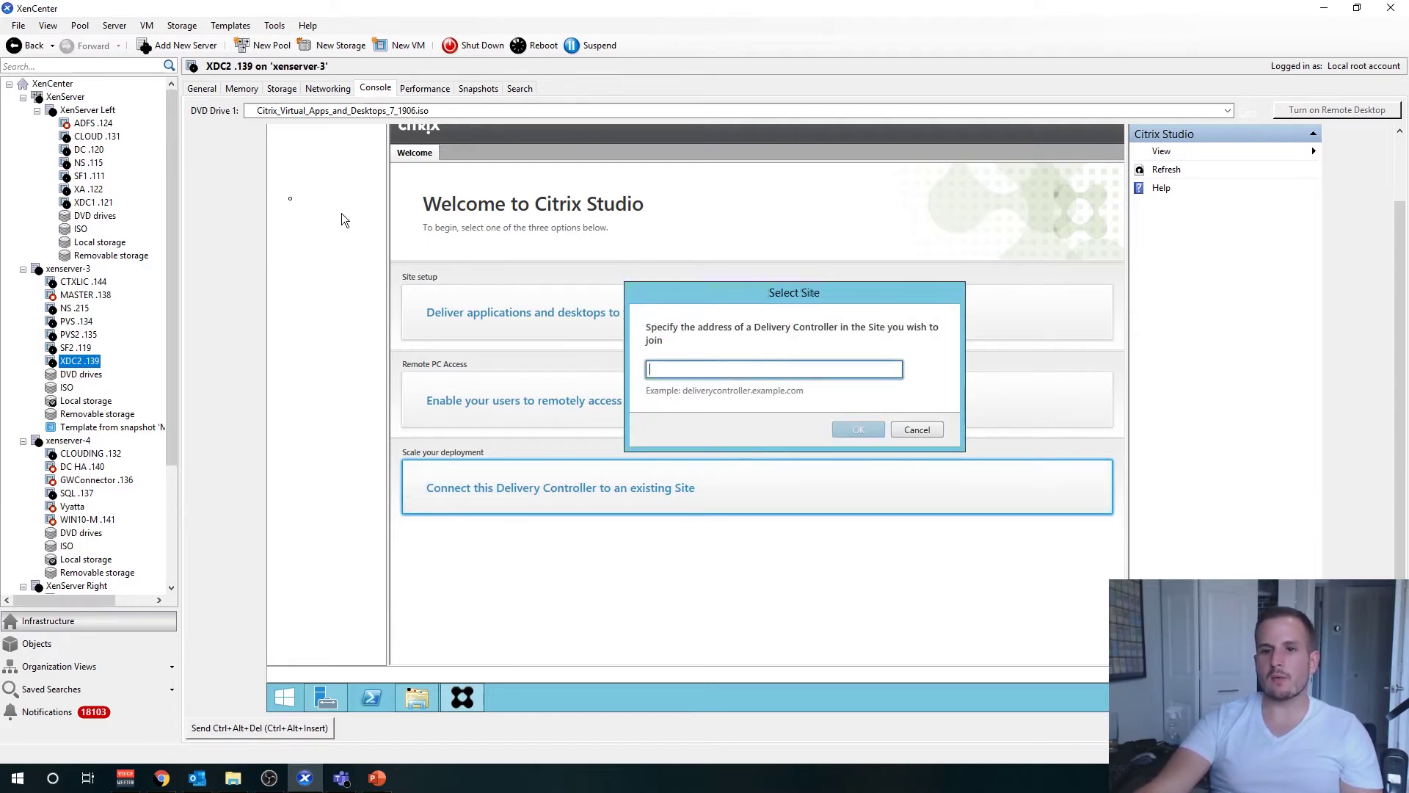
Step: Switch to the XDC1 VM console and sign in with the account password
left_click(101, 202)
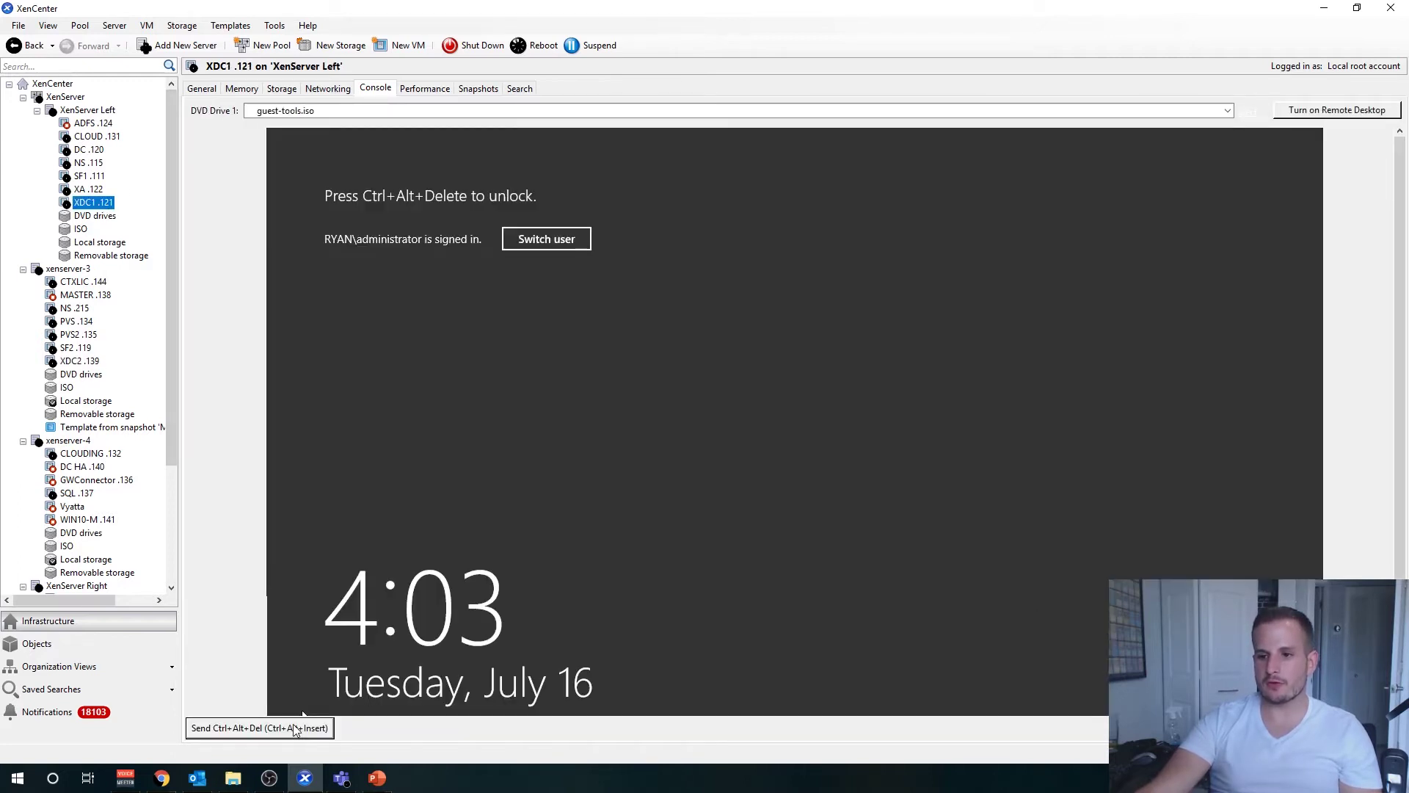
left_click(260, 727)
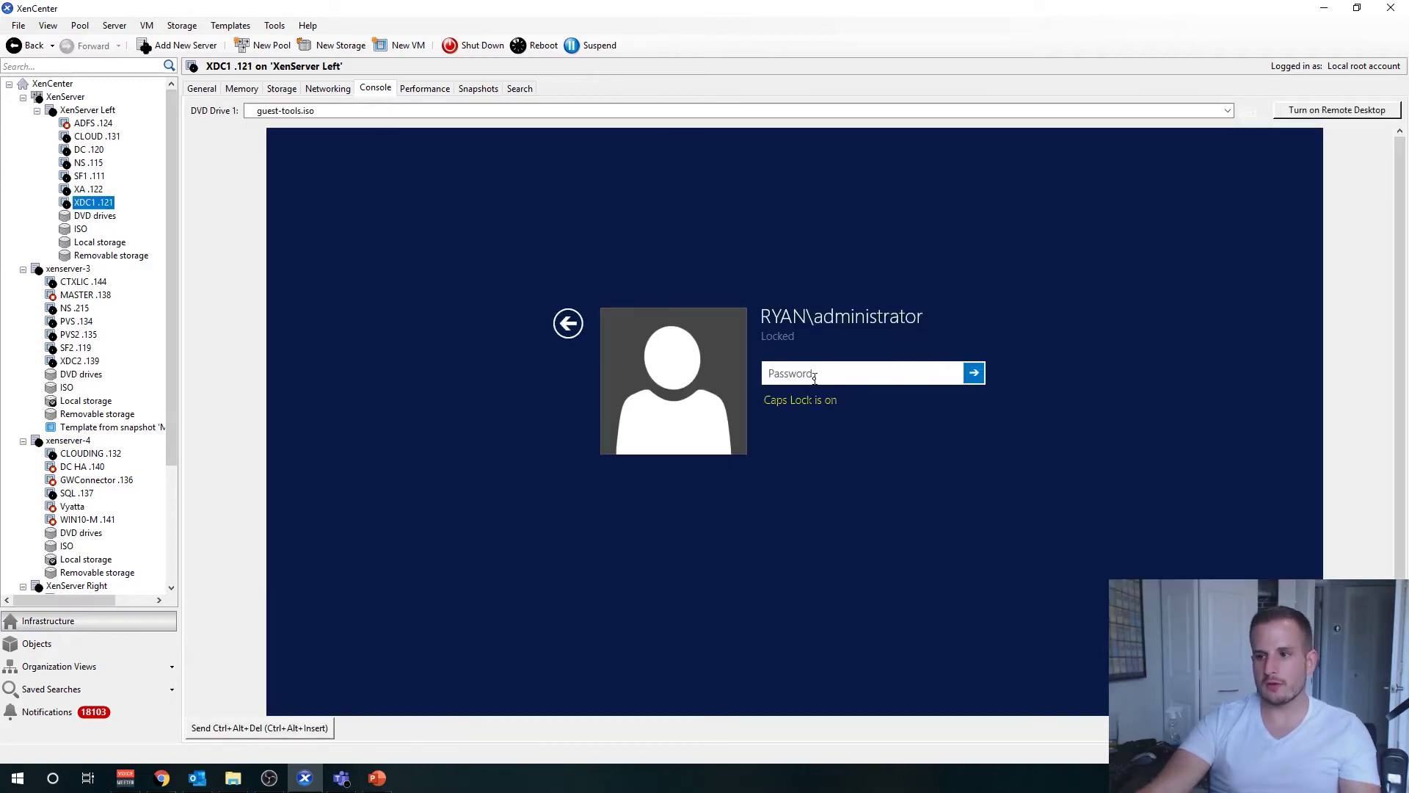
key("Caps_Lock")
type("*********")
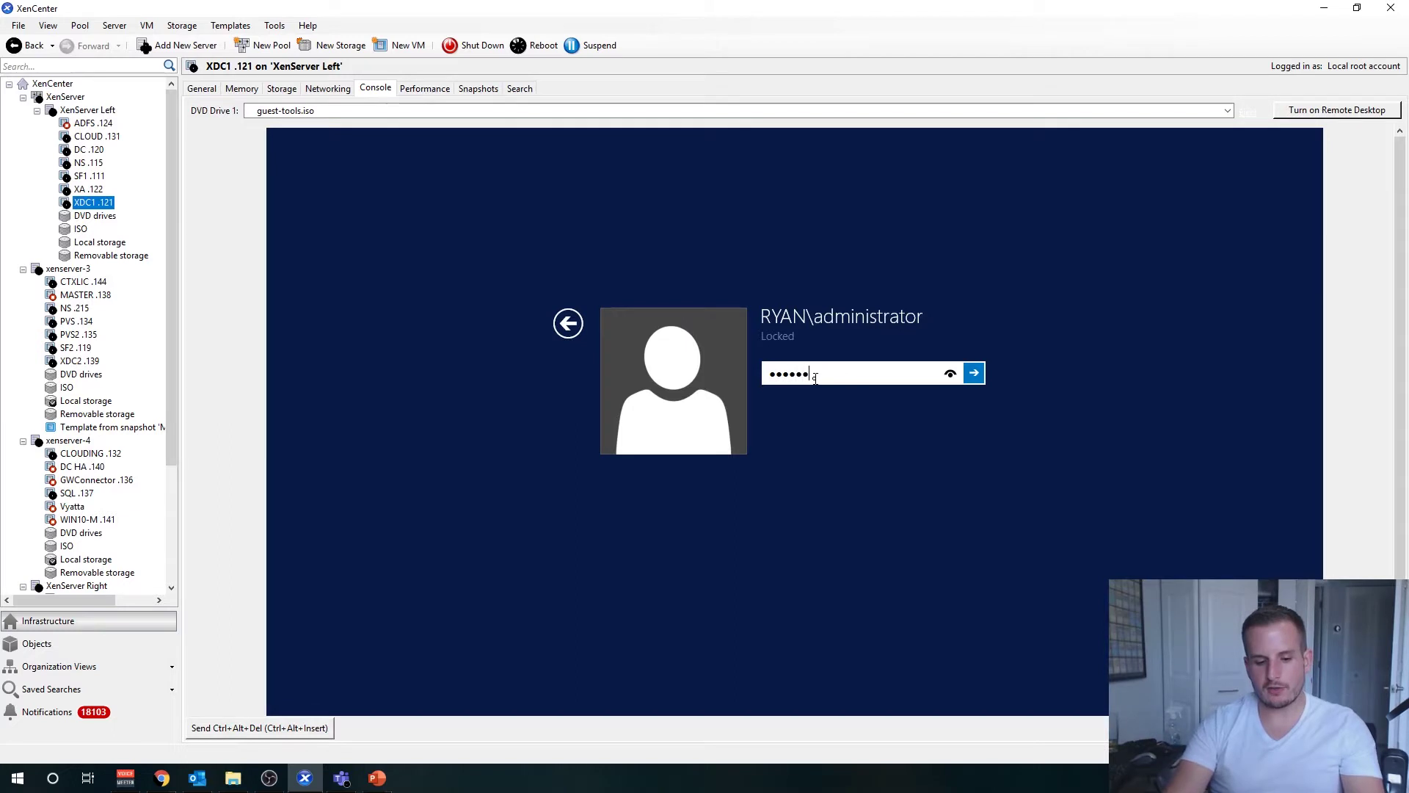
key("Return")
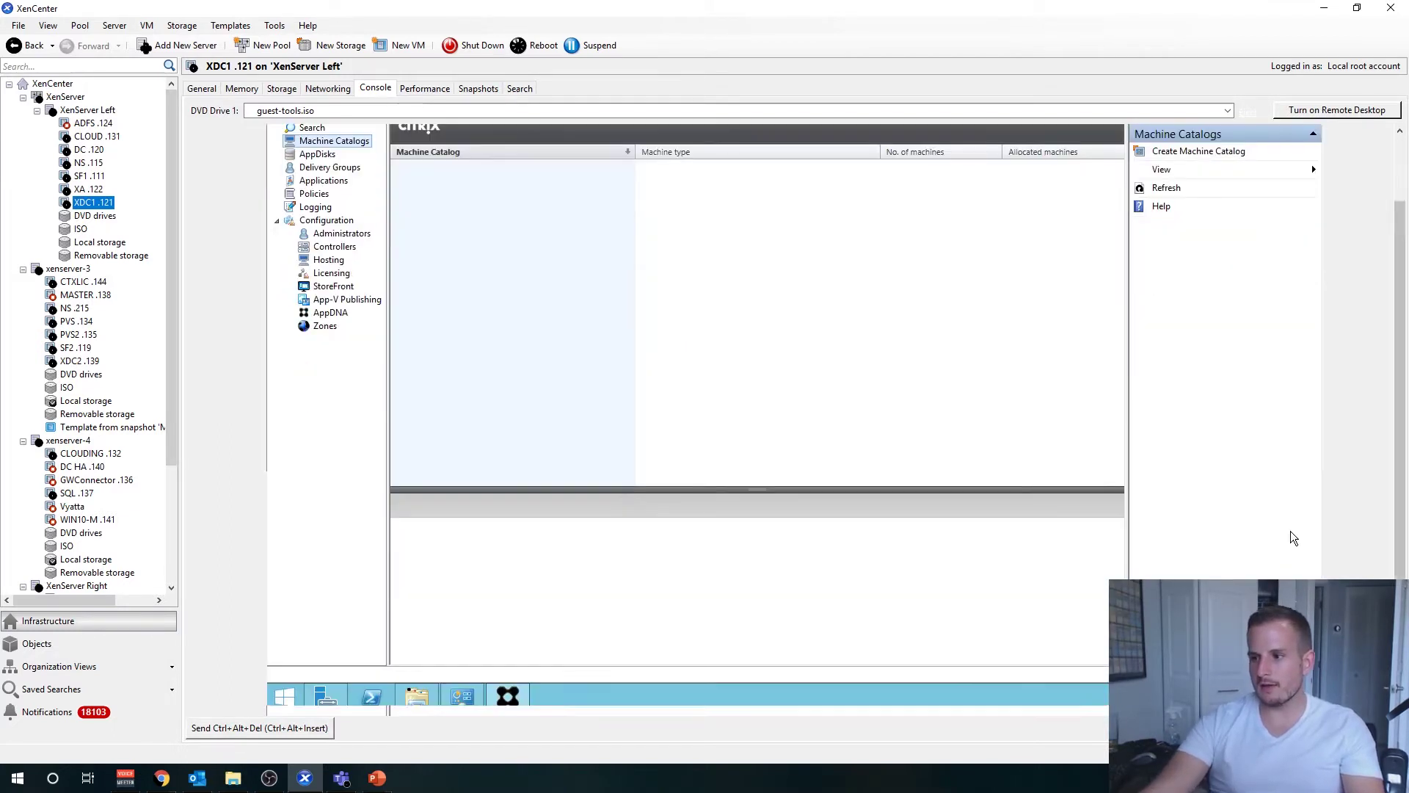
Step: Run hostname in a command prompt on XDC1 to get the first controller's host name
left_click(282, 704)
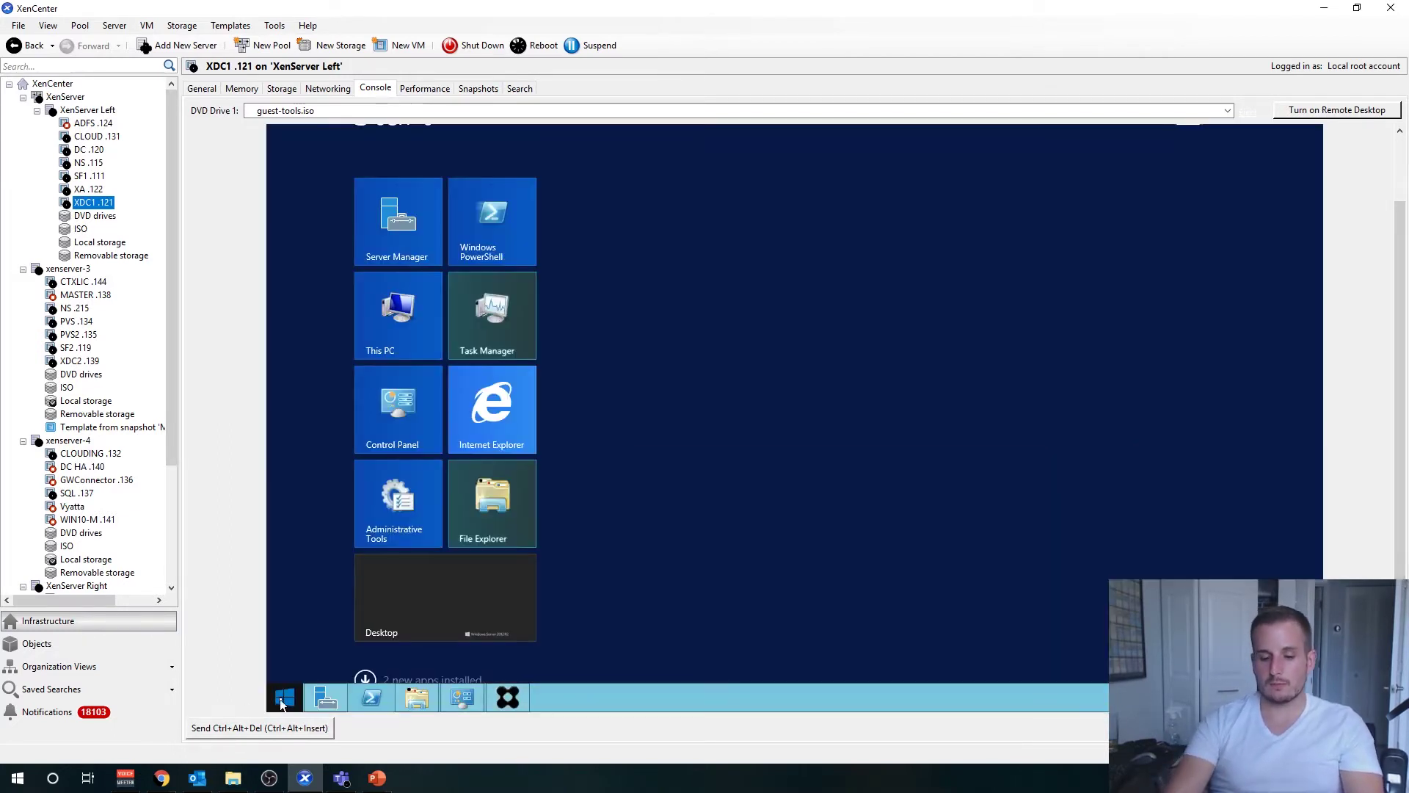
type("cmd")
key("Return")
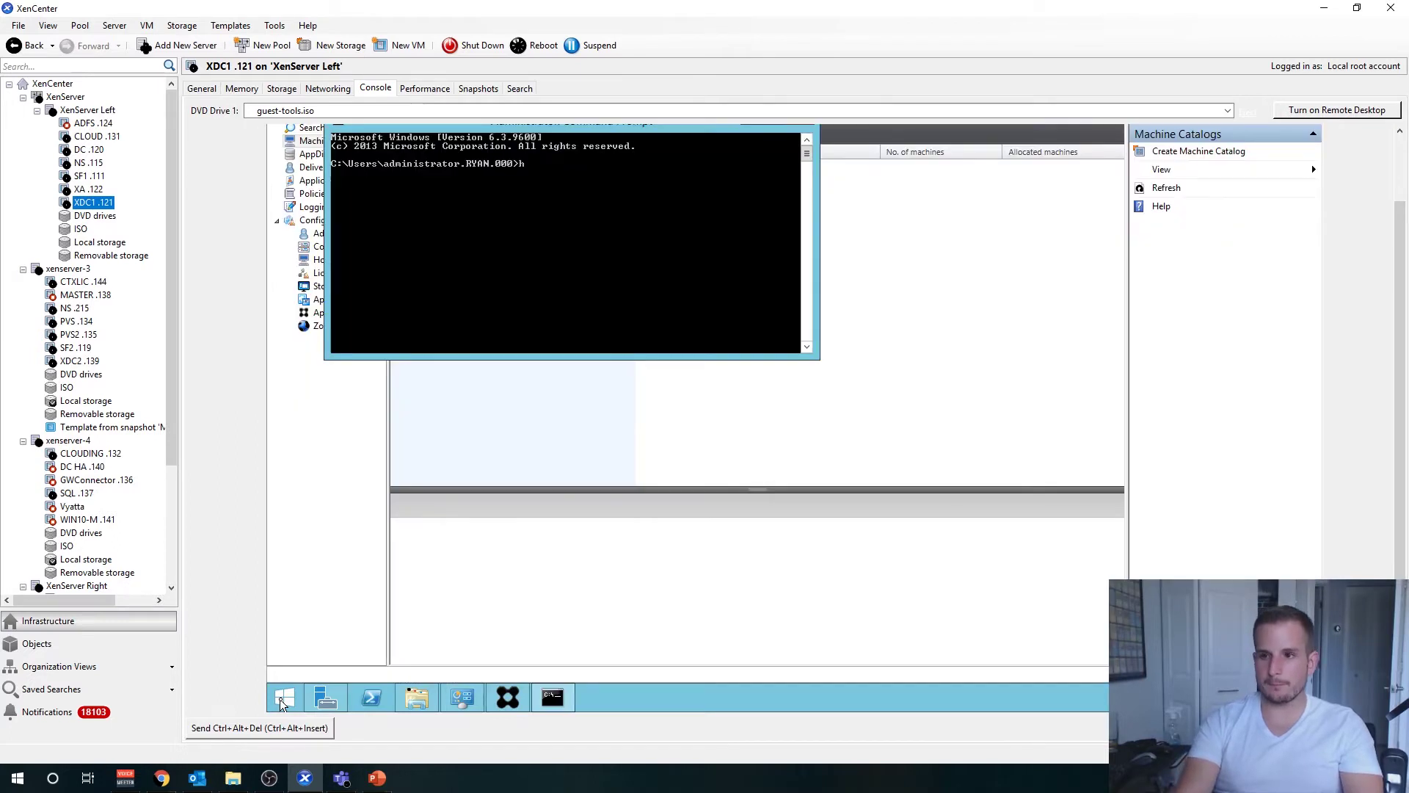
type("hostname")
key("Return")
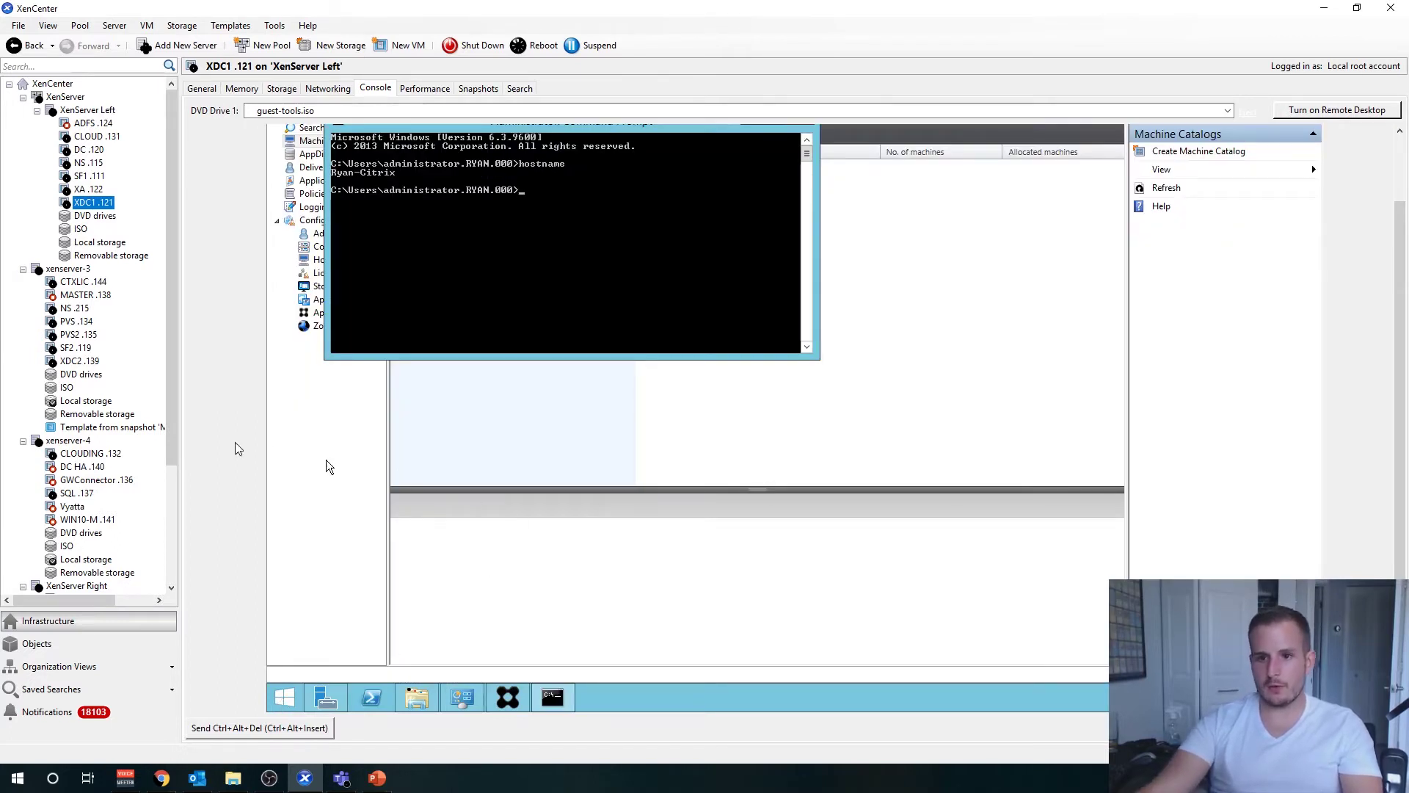
left_click(83, 360)
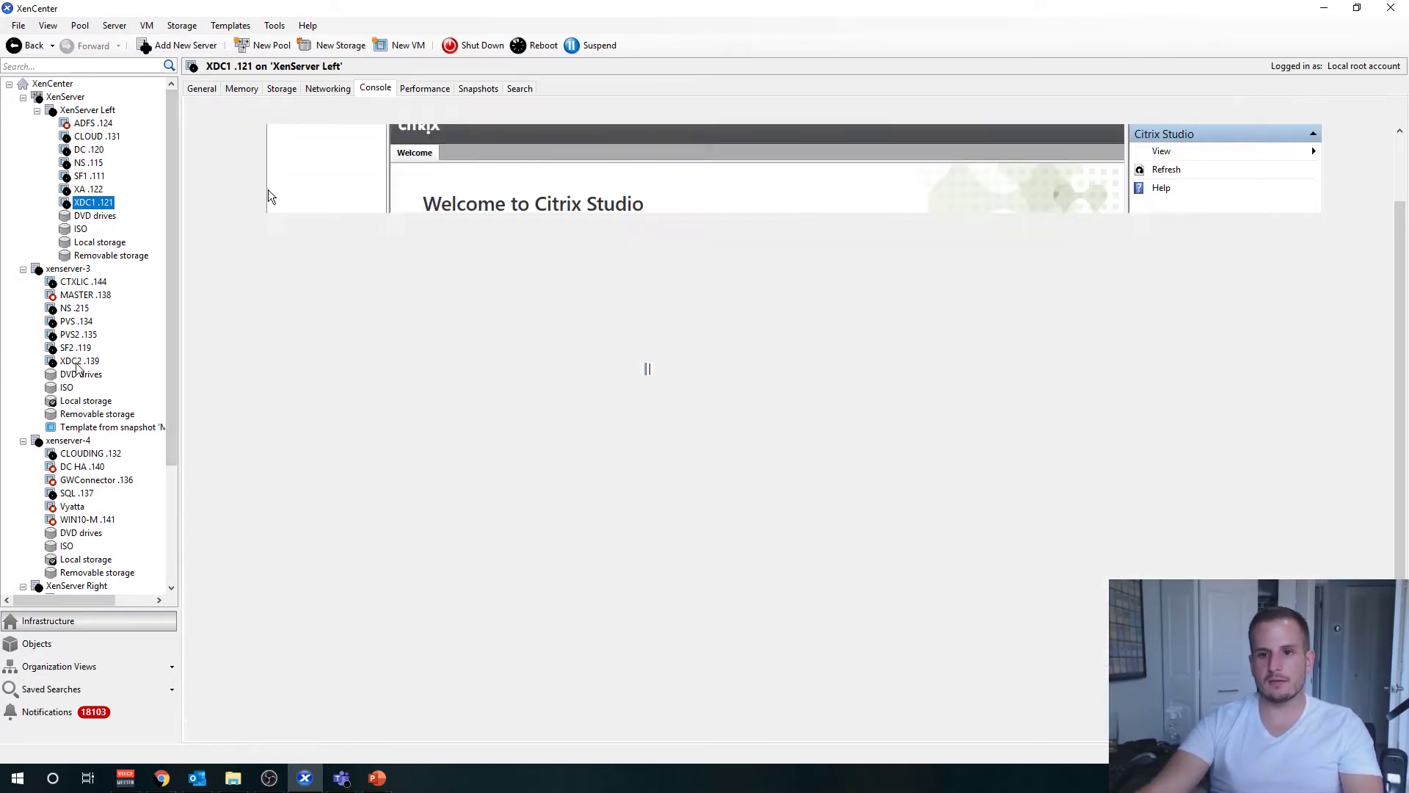
Step: Enter the first controller's FQDN as the site address and let Studio update the database automatically
left_click(708, 375)
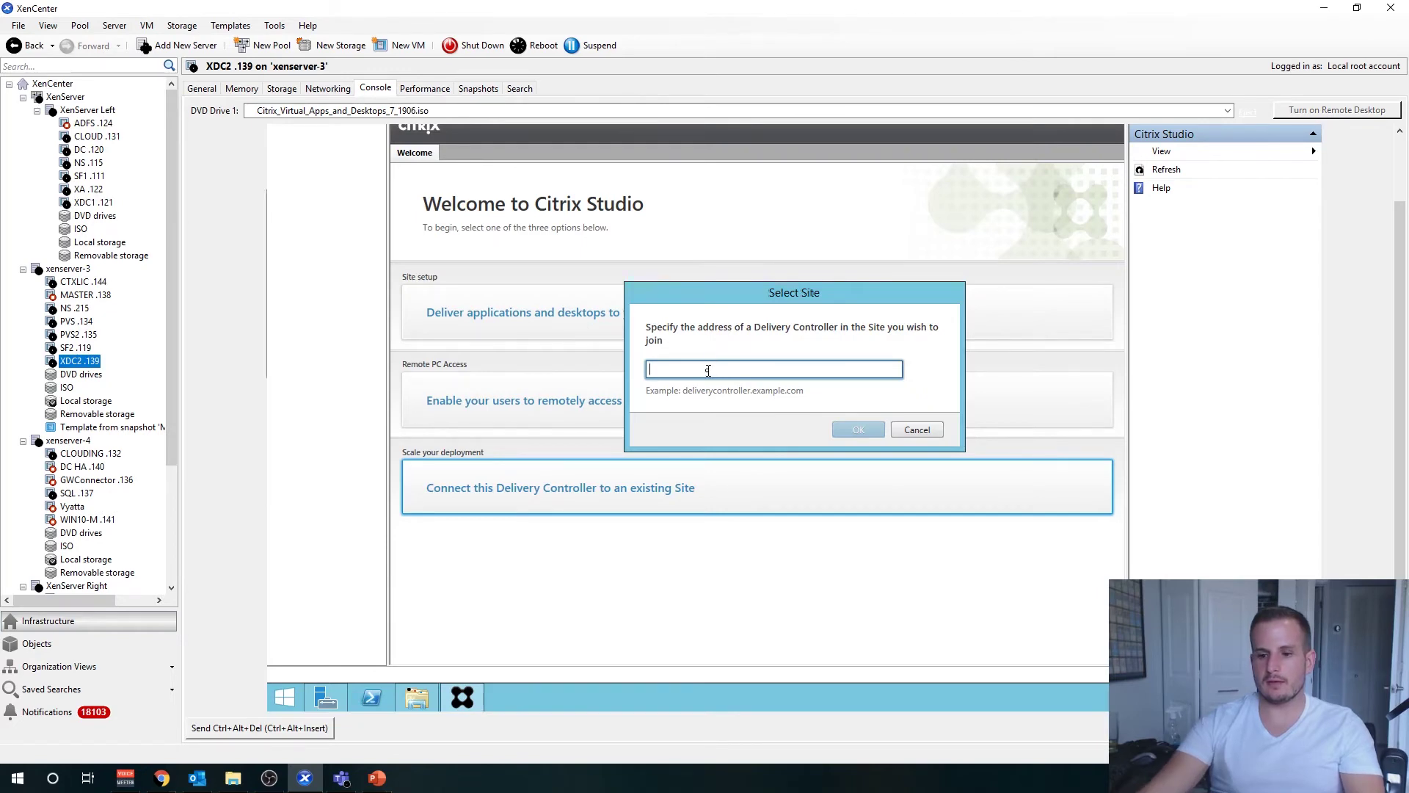
type("Ryan-Citrix.ryan.local")
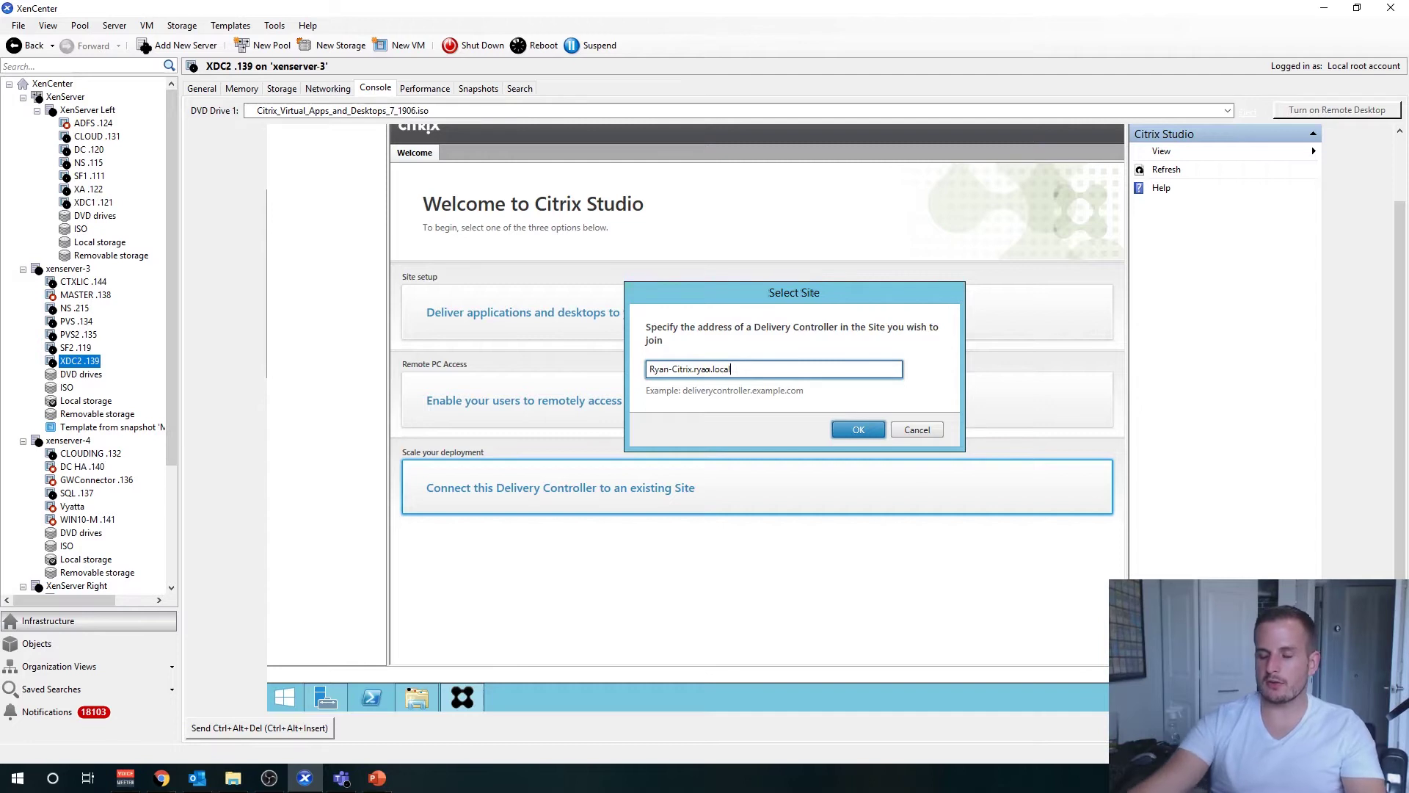
left_click(846, 434)
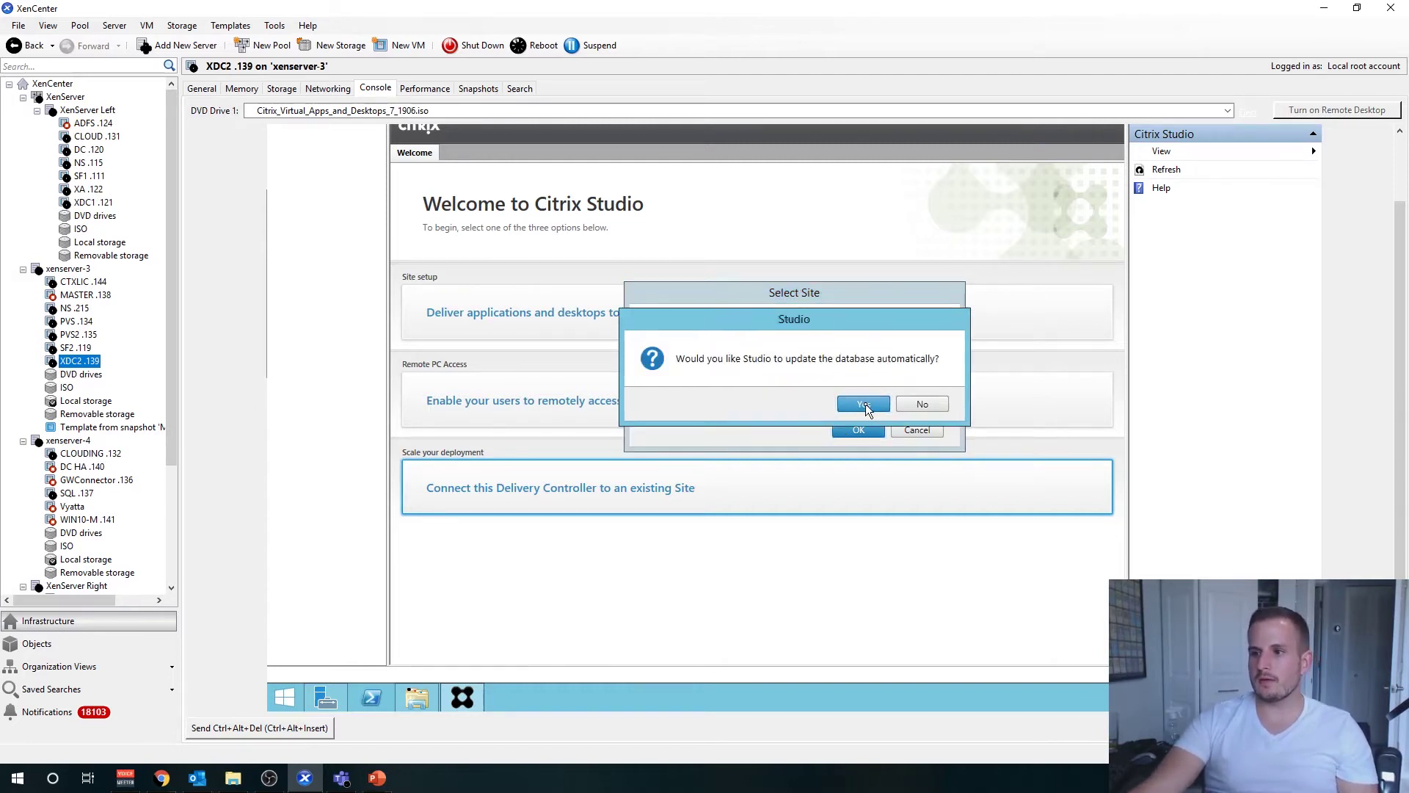
left_click(864, 404)
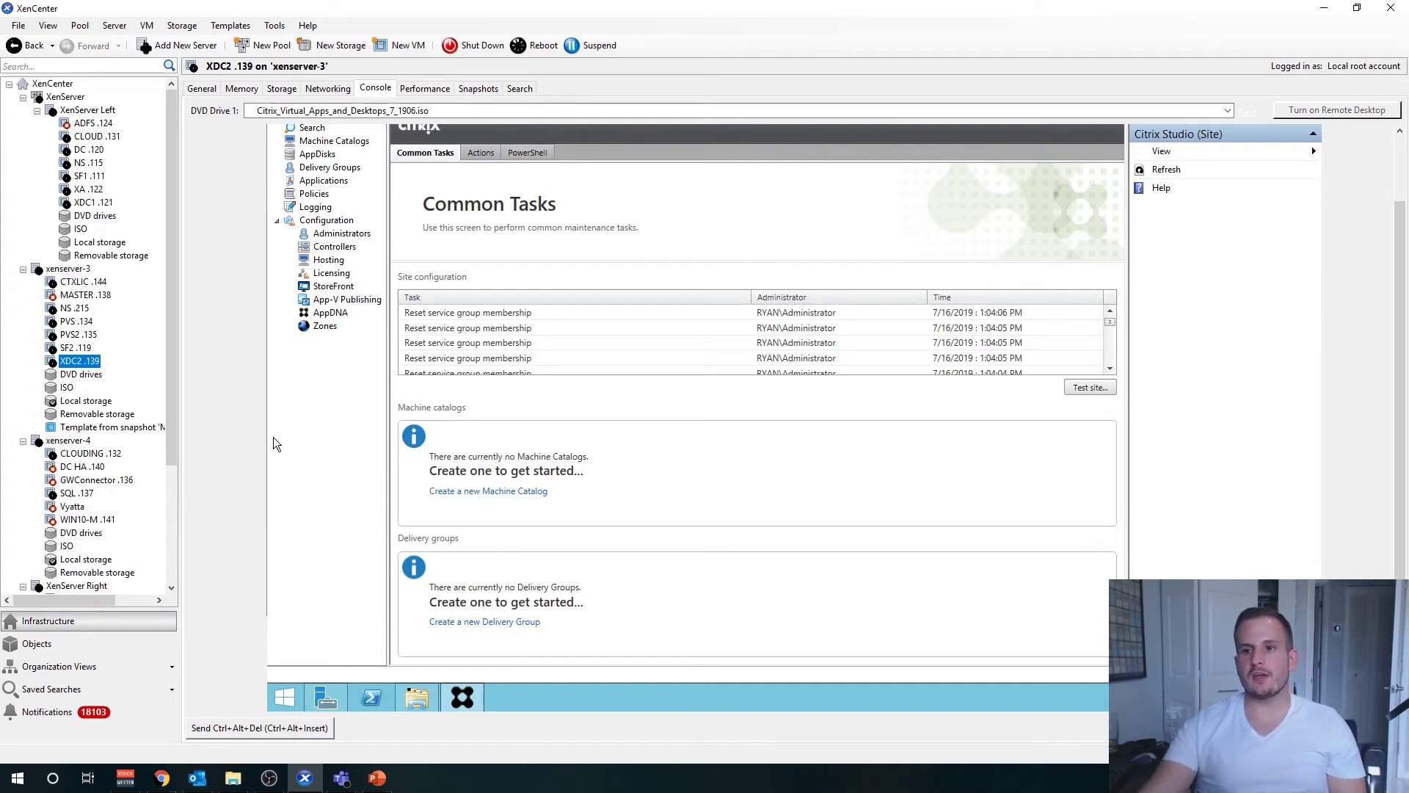
Step: Open Configuration > Controllers in Studio to list the site's delivery controllers
left_click(320, 254)
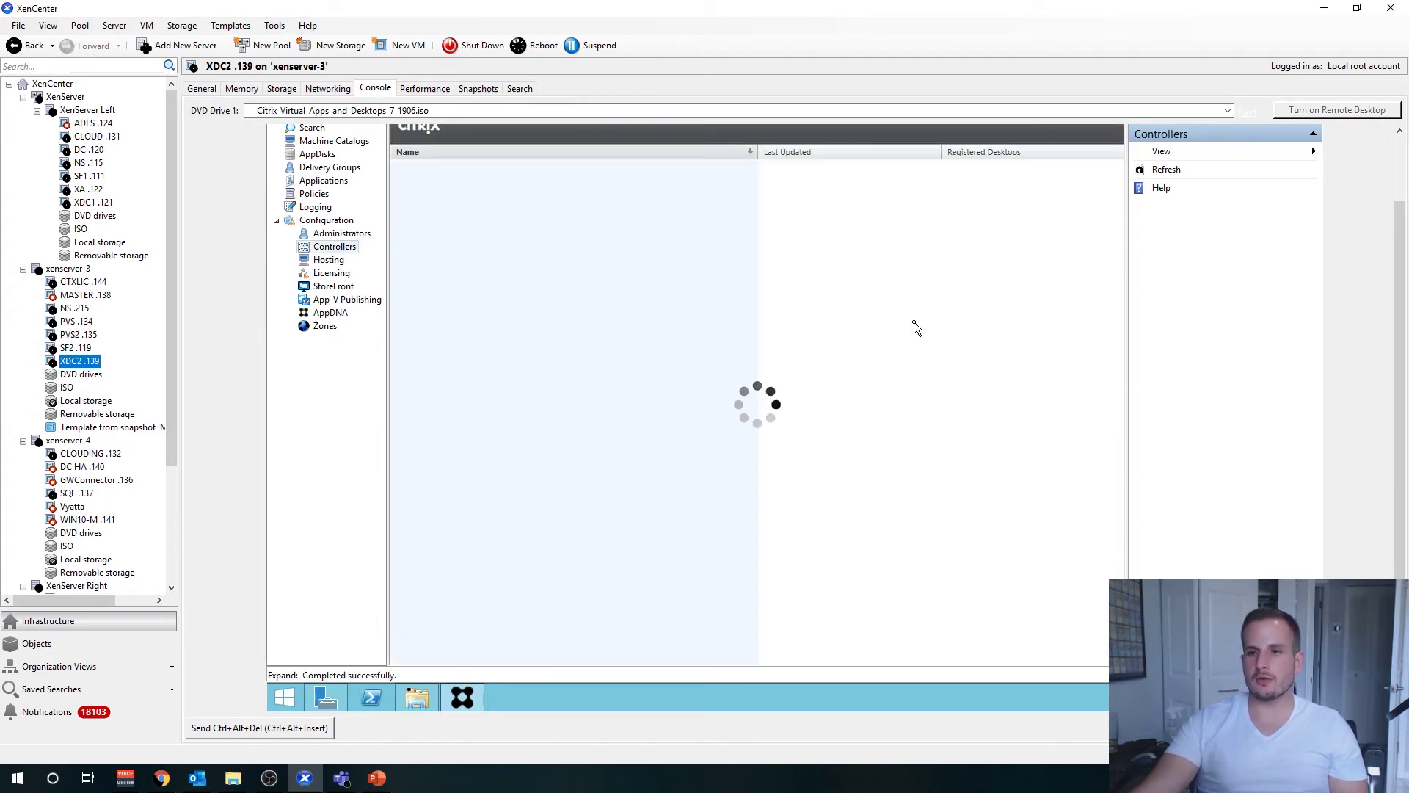